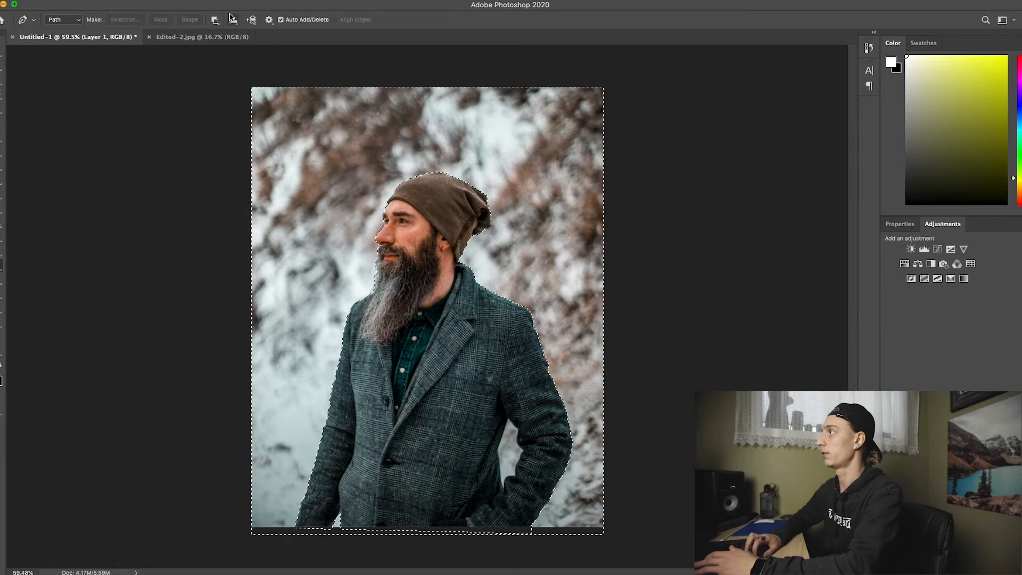
Step: Invert the selection to copy the man onto a new layer, and hide the original photo layer
click(210, 1)
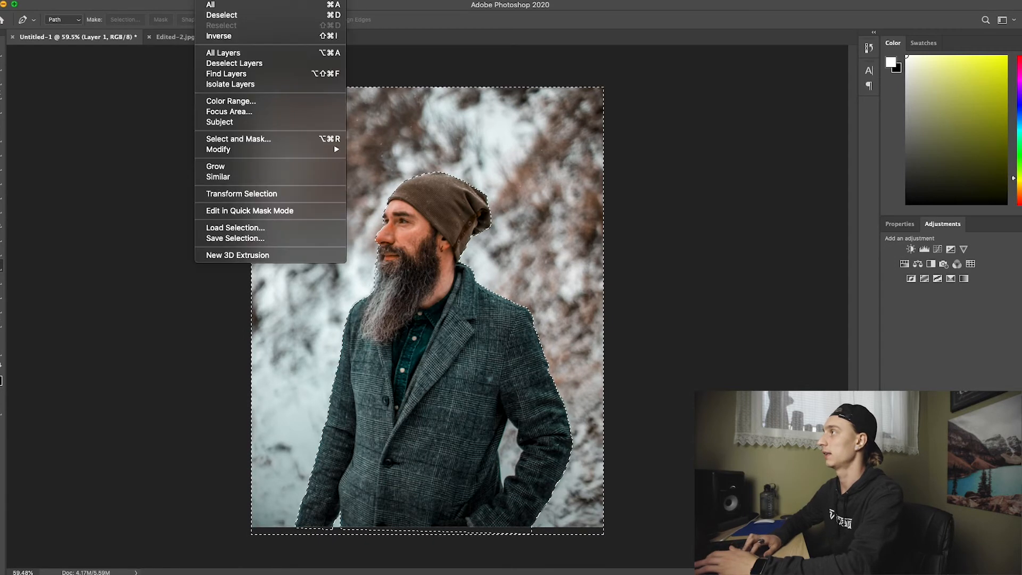
click(224, 38)
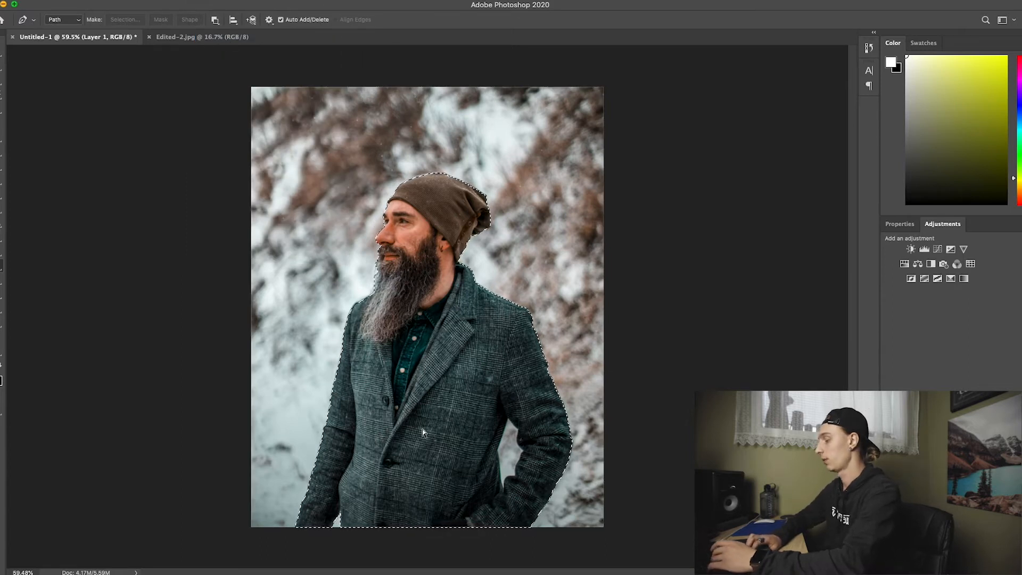
key(ctrl+j)
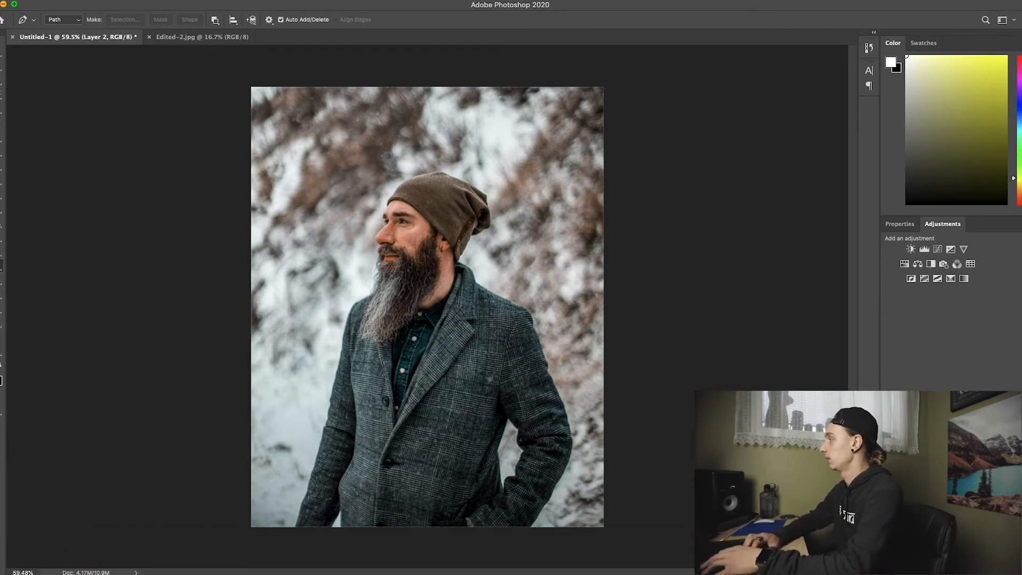
click(889, 476)
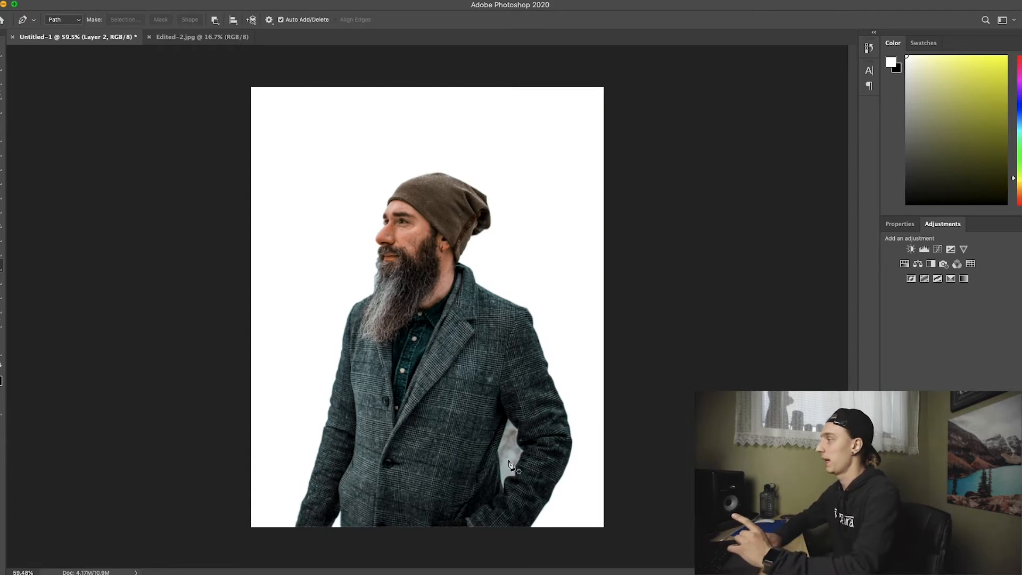
Step: Trace the background gap between the man's arm and coat with the Pen tool and turn the path into a selection feathered 1 pixel
scroll(510, 464, up, 5)
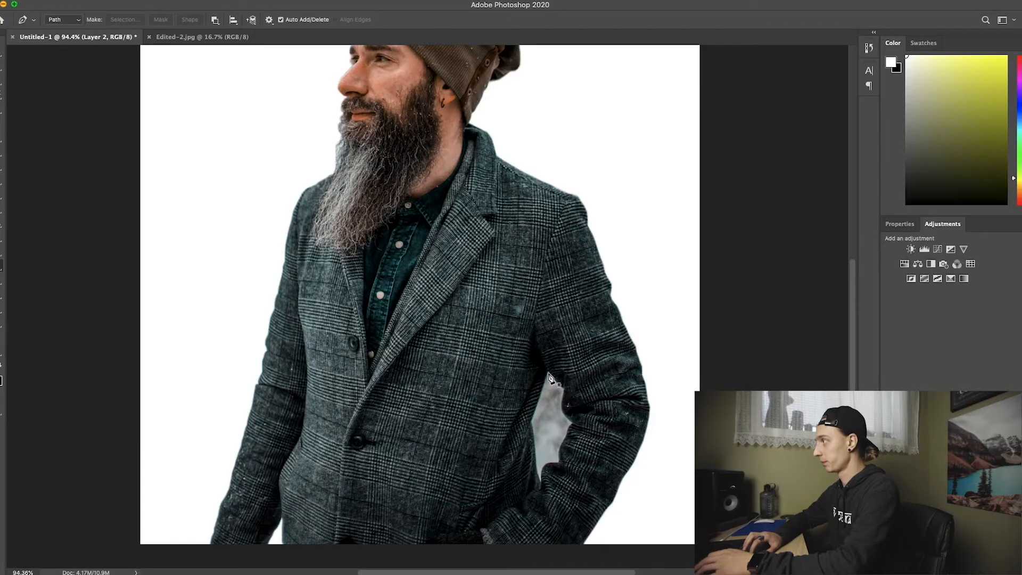
scroll(561, 390, up, 5)
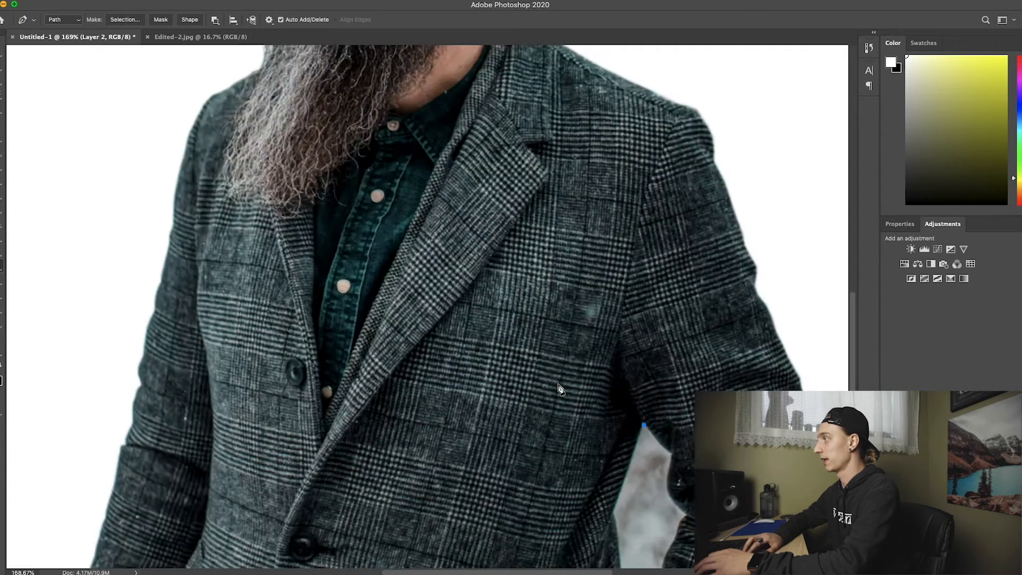
scroll(560, 390, down, 4)
scroll(560, 390, right, 4)
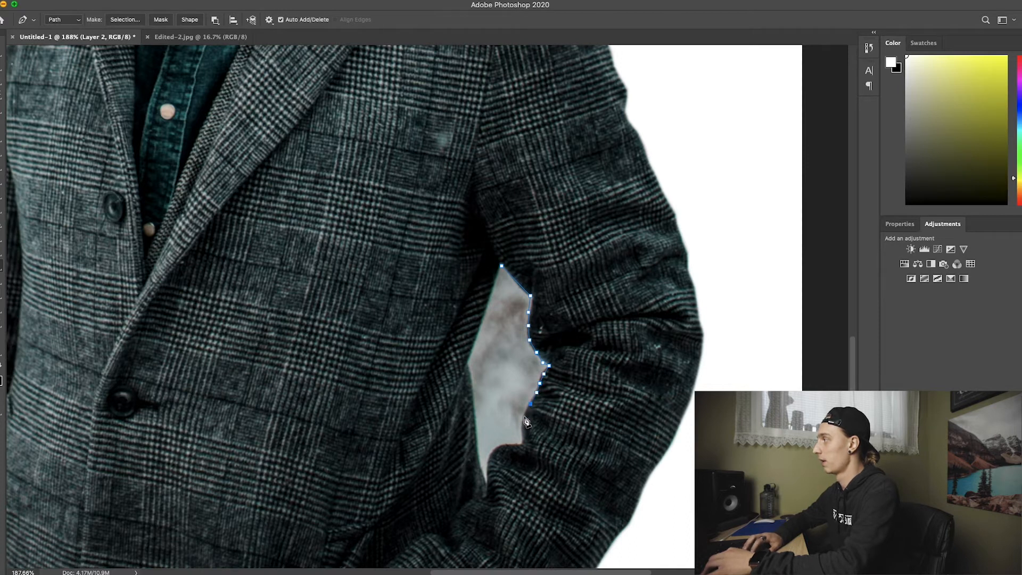
right_click(519, 349)
click(541, 389)
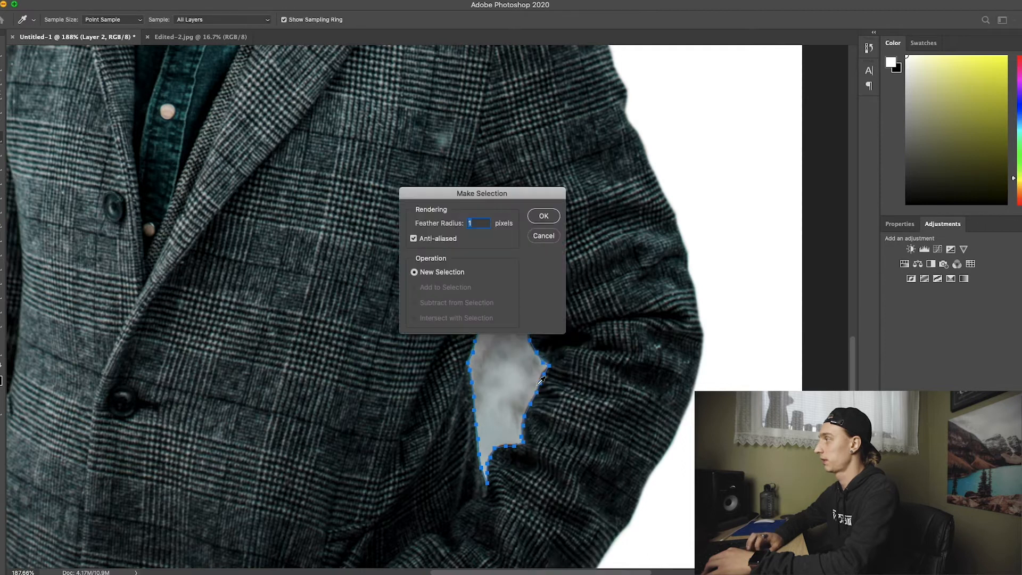
click(542, 219)
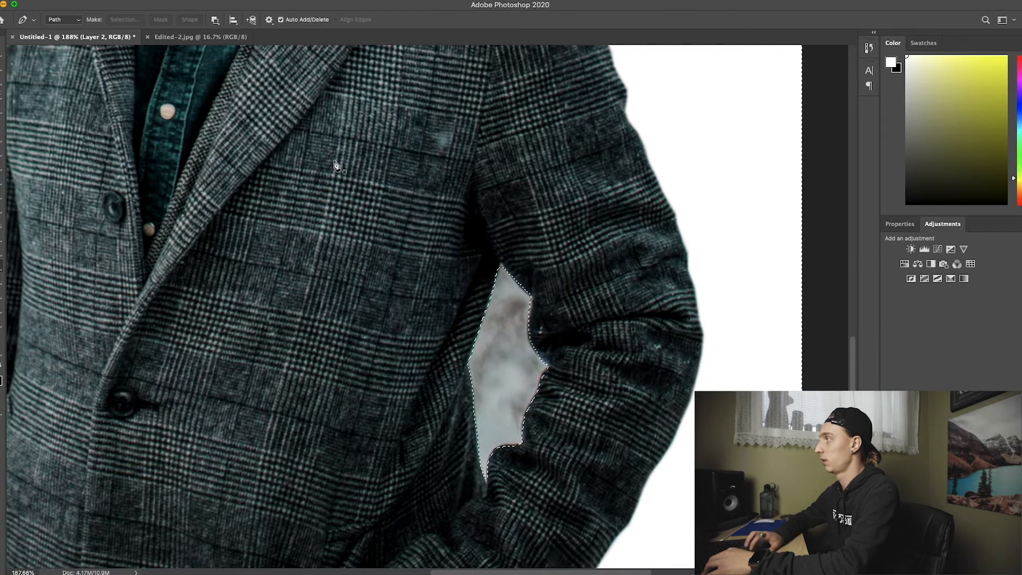
Step: Invert the selection and delete the leftover background in the gap between the arm and the coat, leaving nothing selected
click(204, 1)
click(218, 36)
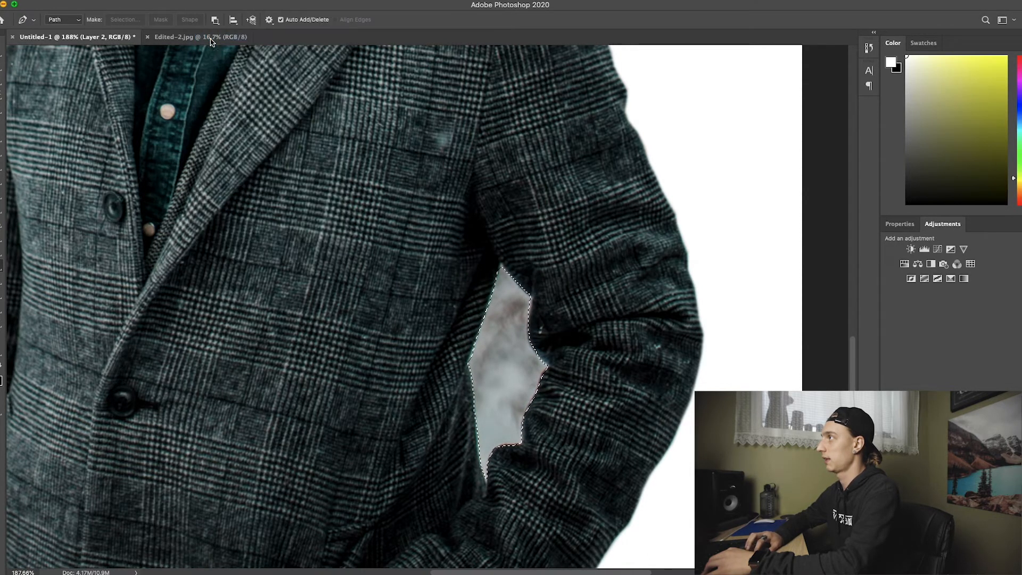
key(Delete)
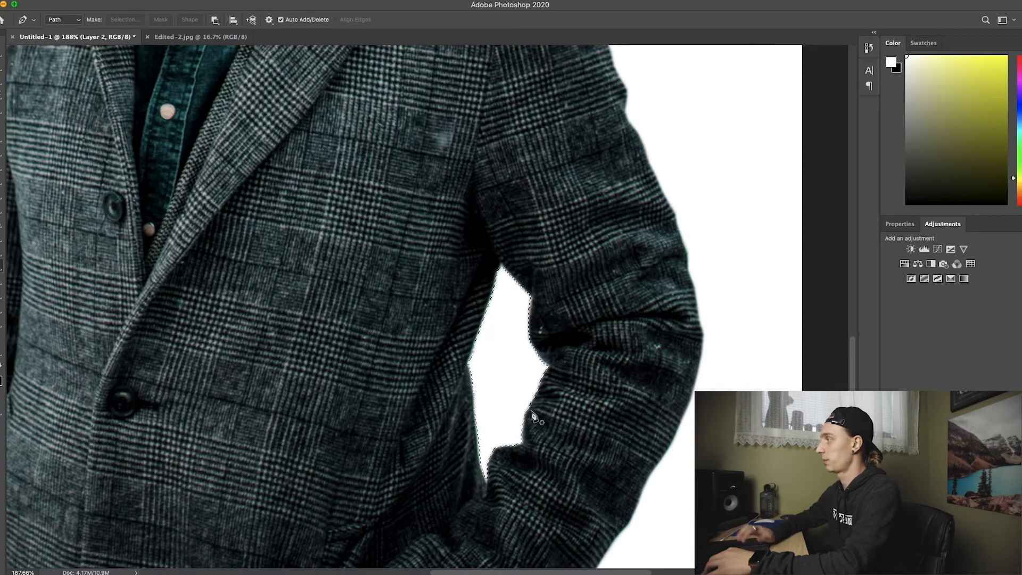
key(m)
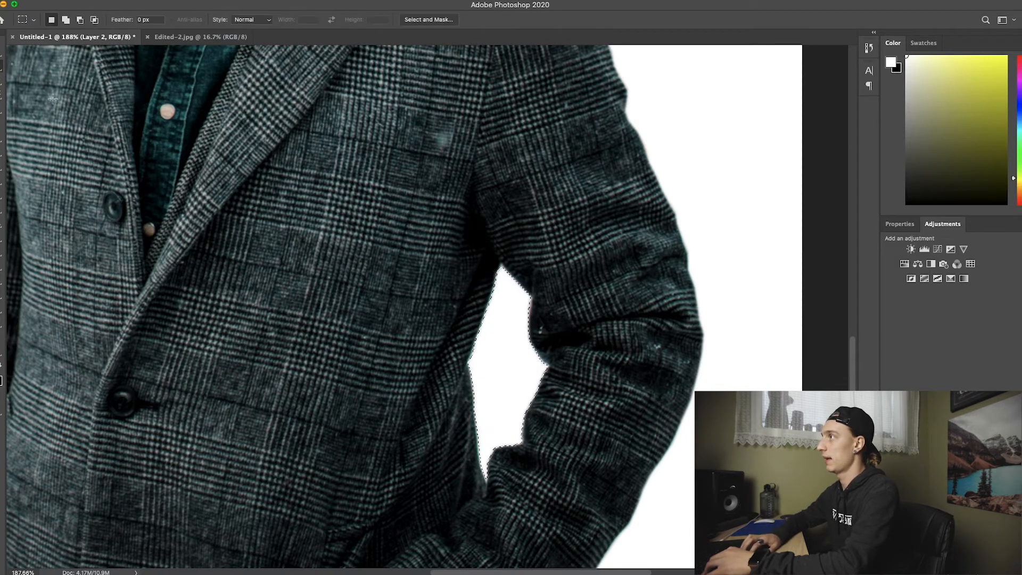
scroll(533, 339, down, 5)
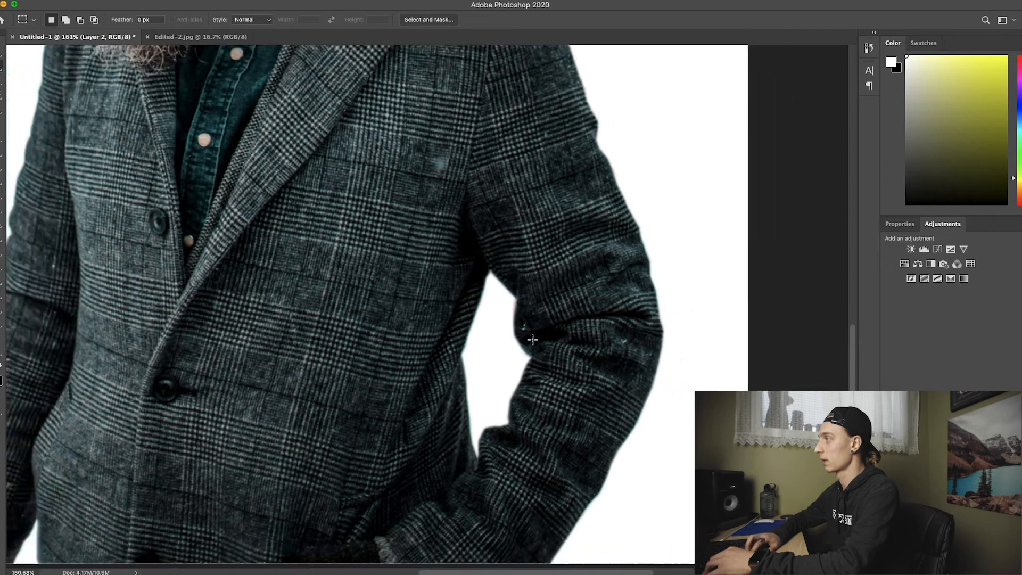
scroll(537, 344, down, 2)
scroll(537, 345, up, 1)
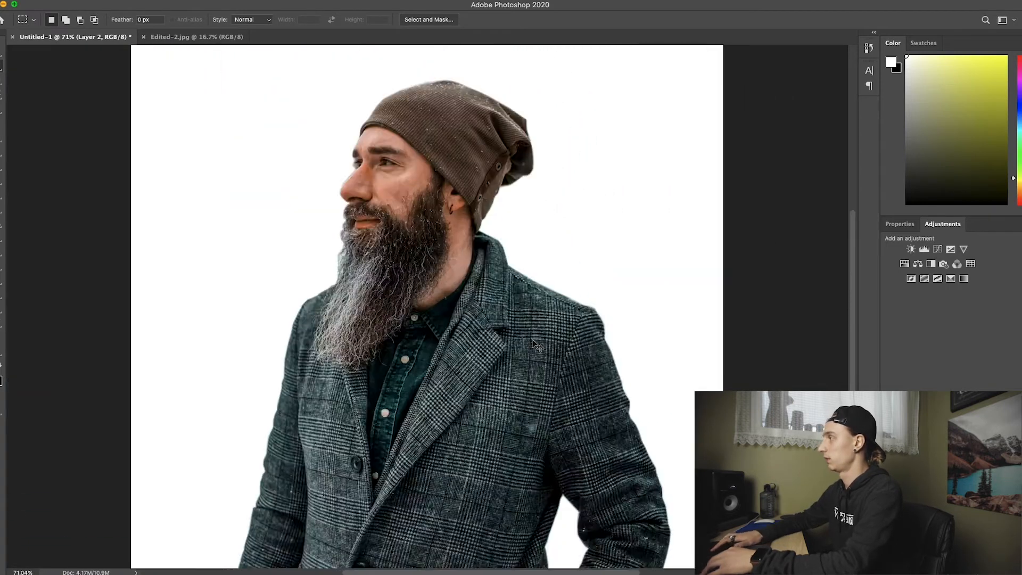
scroll(534, 342, down, 4)
scroll(532, 339, up, 1)
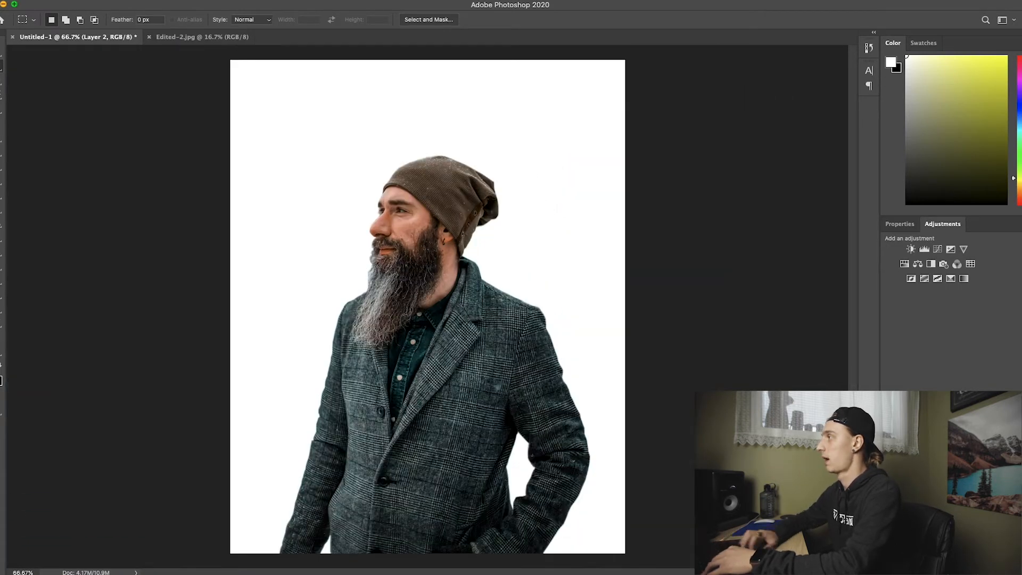
Step: Show the original photo layer, load the cutout's outline as a selection, and fill it with Content-Aware in Normal mode at 100% opacity
click(887, 482)
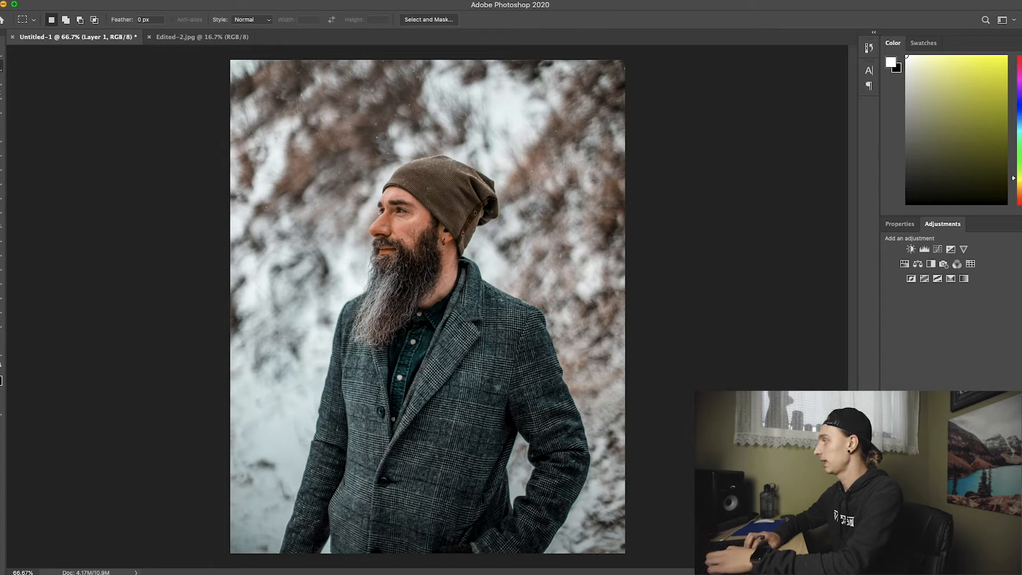
super+click(911, 466)
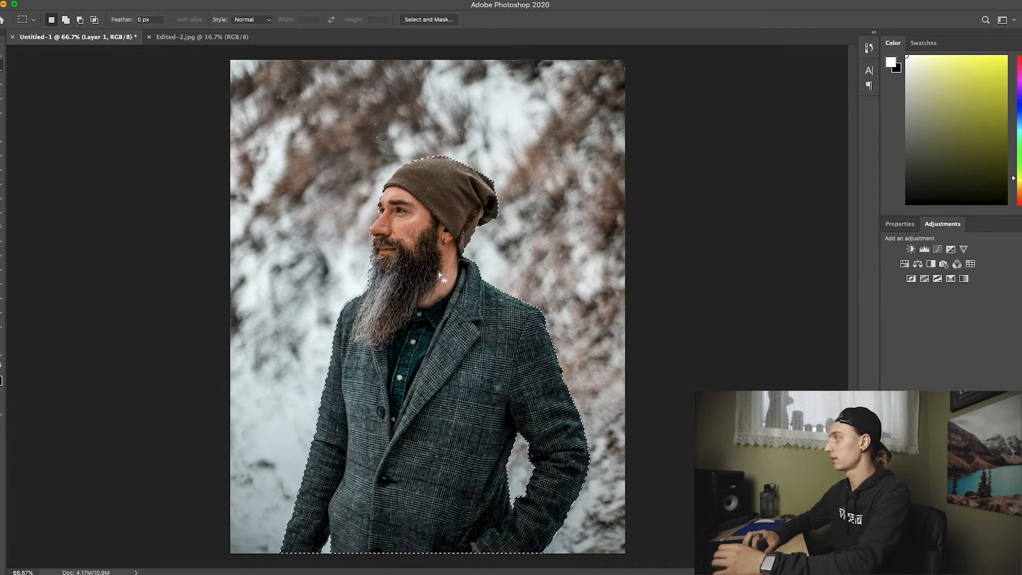
key(shift)
key(shift+F5)
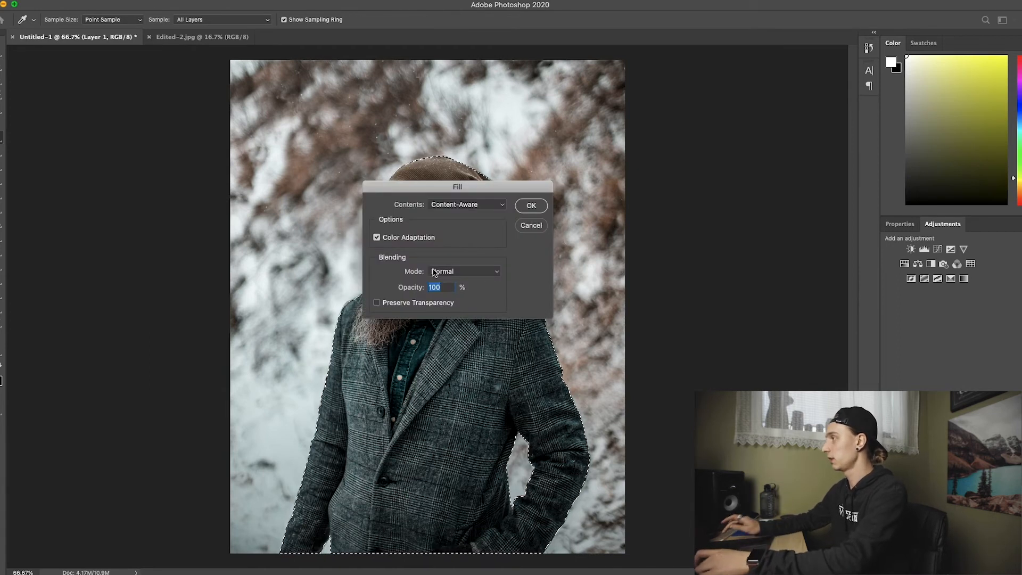
click(466, 205)
click(458, 165)
click(453, 208)
click(454, 238)
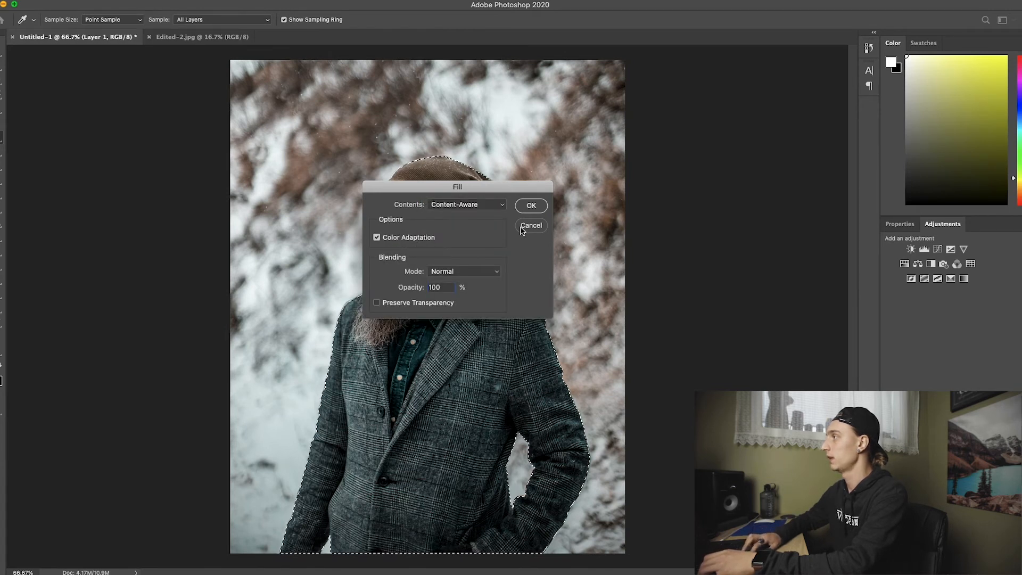
click(531, 206)
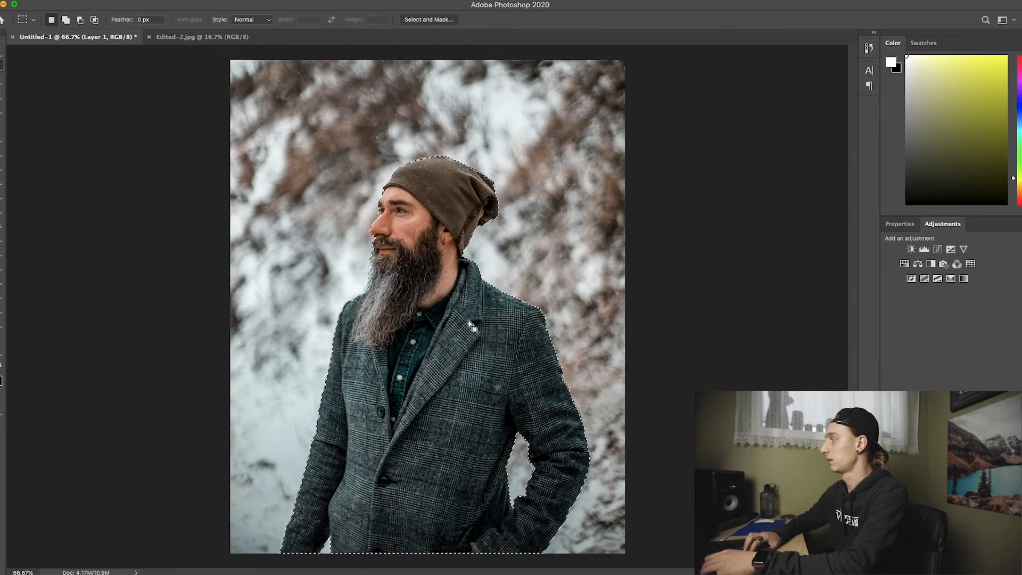
key(ctrl+d)
Step: Hide the cutout layer and paint away the leftover outline seams in the filled background using the Clone Stamp at 100% opacity
click(2, 57)
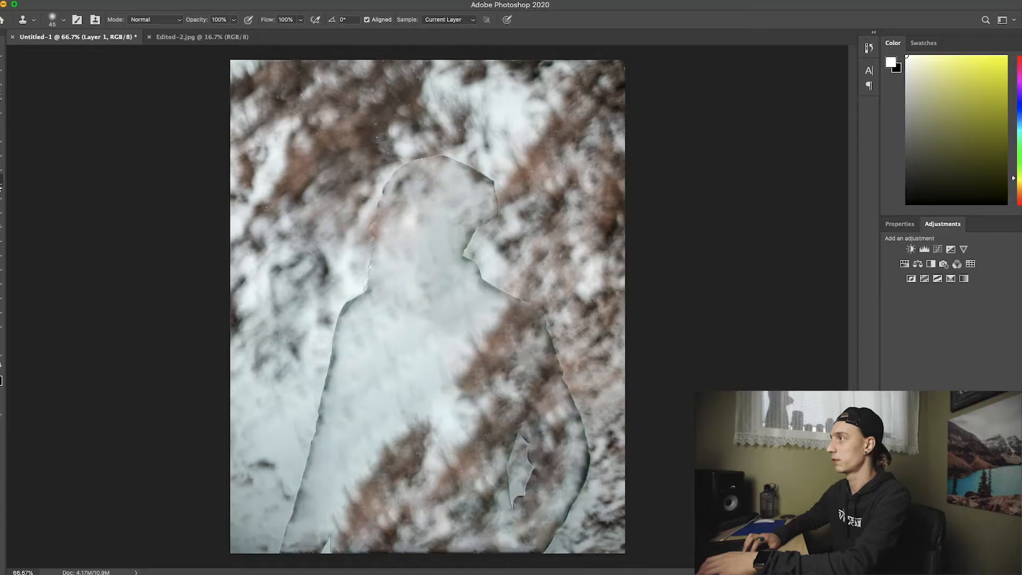
right_click(10, 185)
click(32, 180)
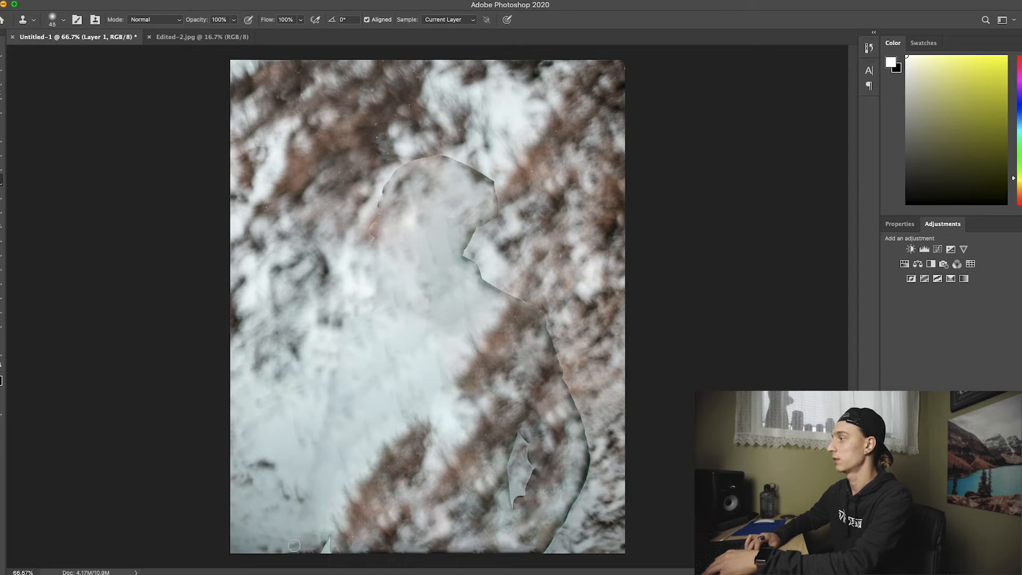
mouse_move(307, 524)
mouse_down()
mouse_move(586, 436)
mouse_move(474, 255)
mouse_move(393, 160)
mouse_move(359, 240)
mouse_up()
alt+click(359, 241)
drag(521, 435, 508, 503)
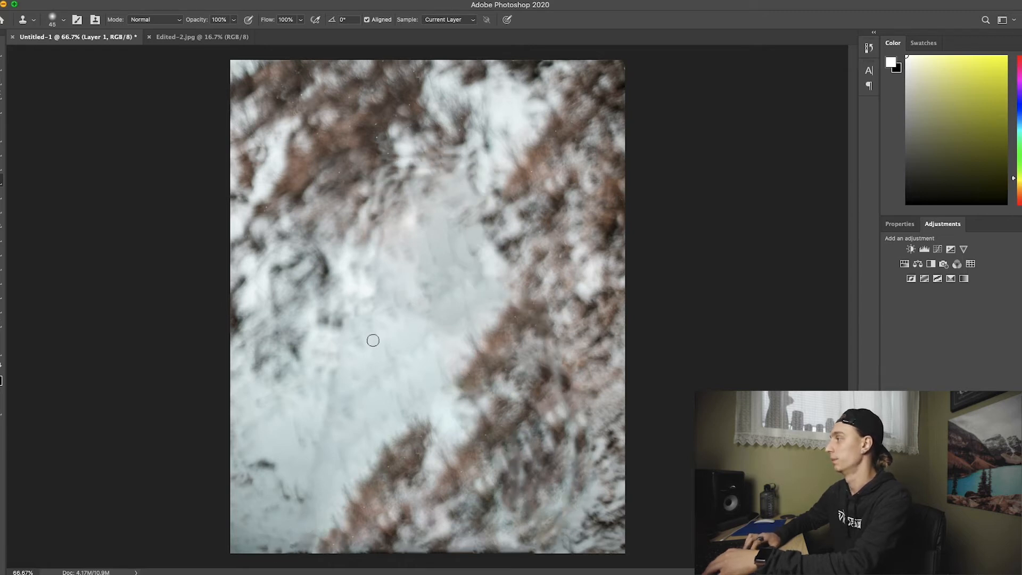
Step: Show the man's cutout over the repaired background and toggle the visibility of both layers to compare them
click(1, 55)
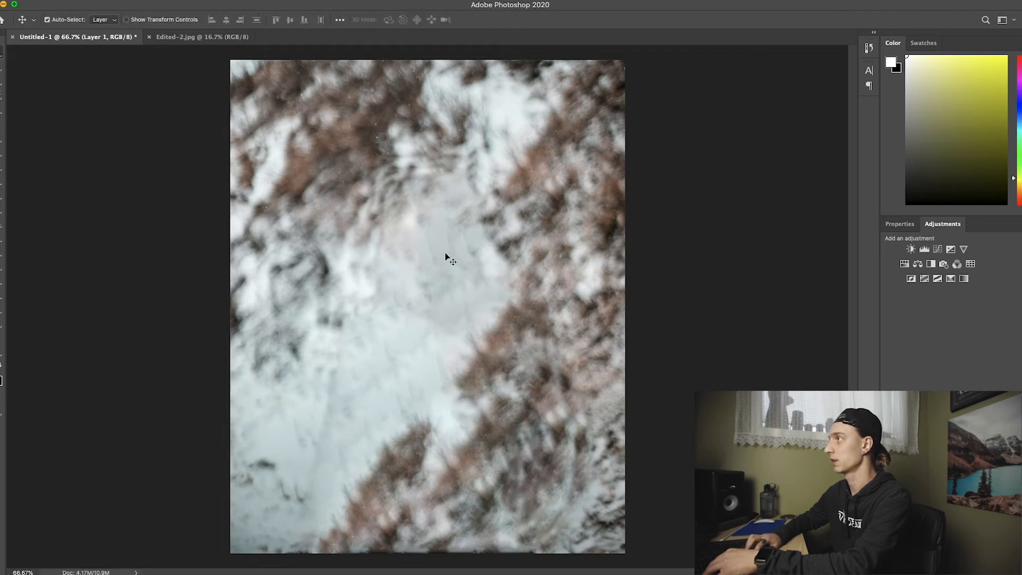
click(890, 457)
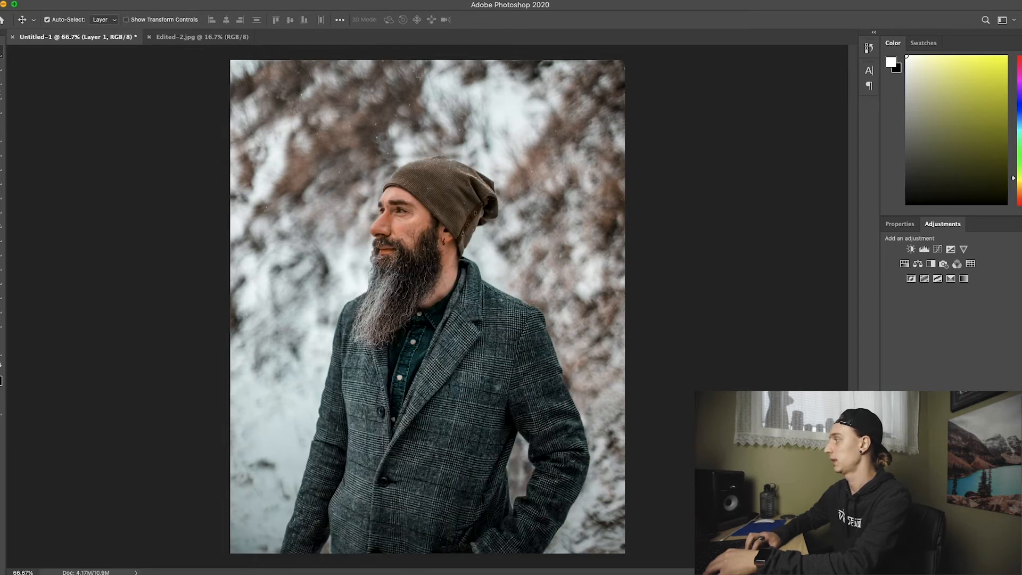
click(889, 457)
click(890, 457)
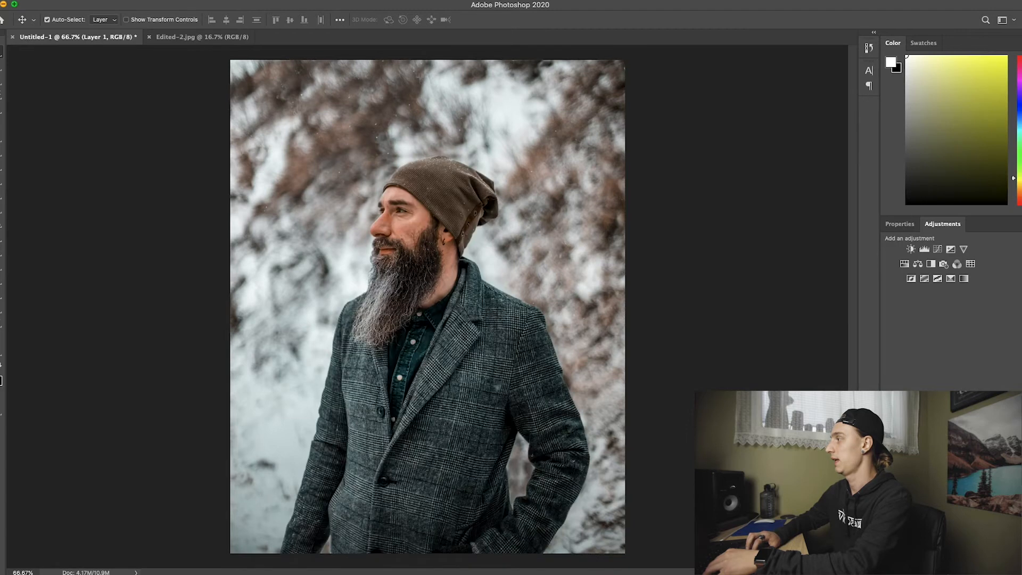
click(890, 457)
click(890, 457)
click(889, 475)
click(890, 476)
click(889, 456)
click(890, 457)
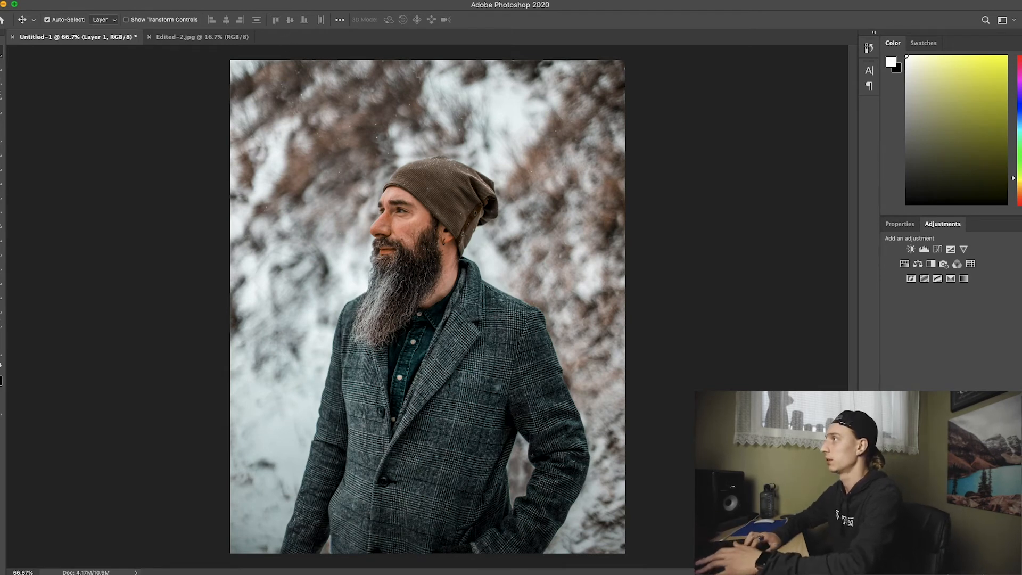
Step: Display the Timeline and create a video timeline for the two layers
click(321, 0)
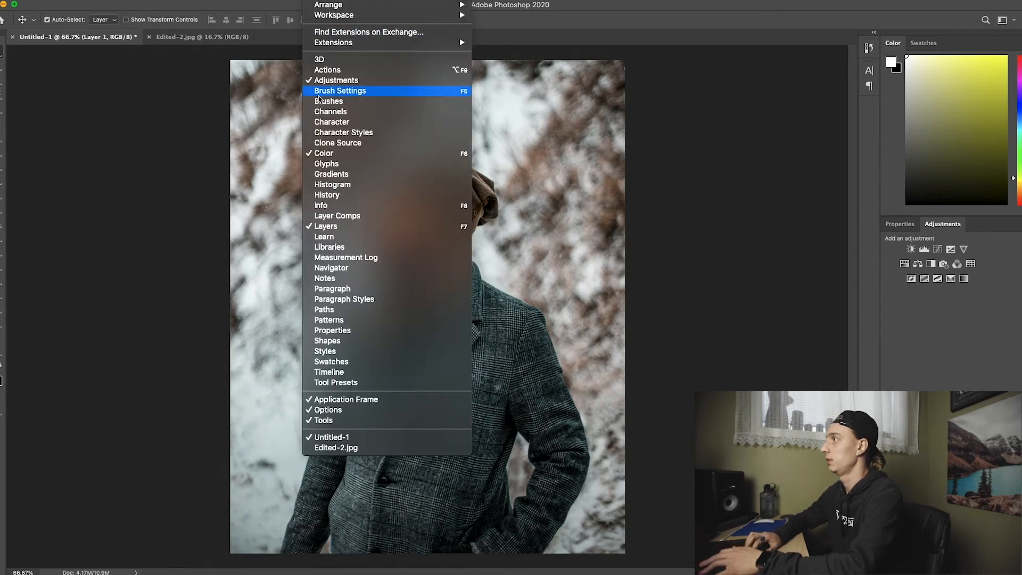
click(329, 372)
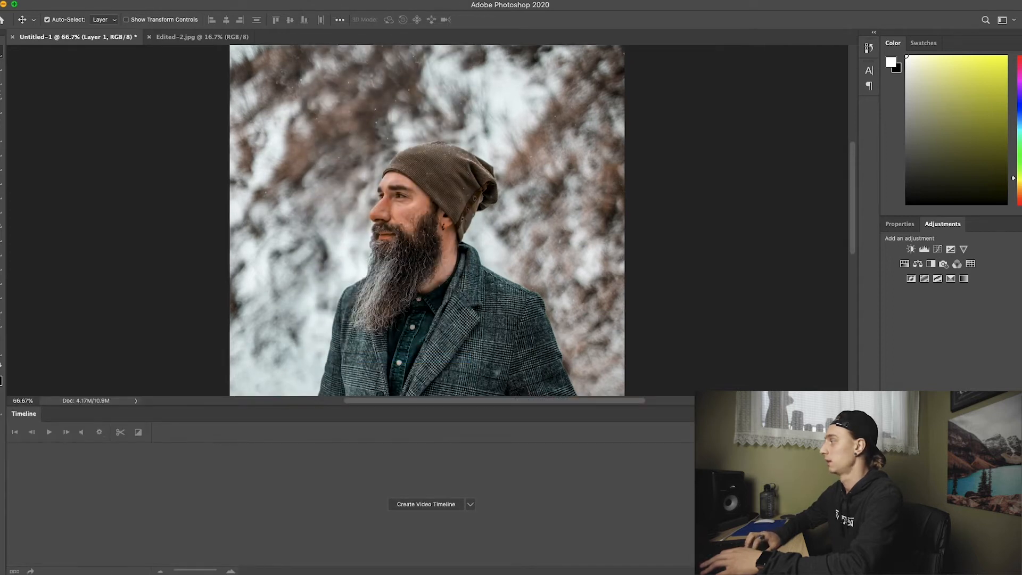
shift+click(947, 479)
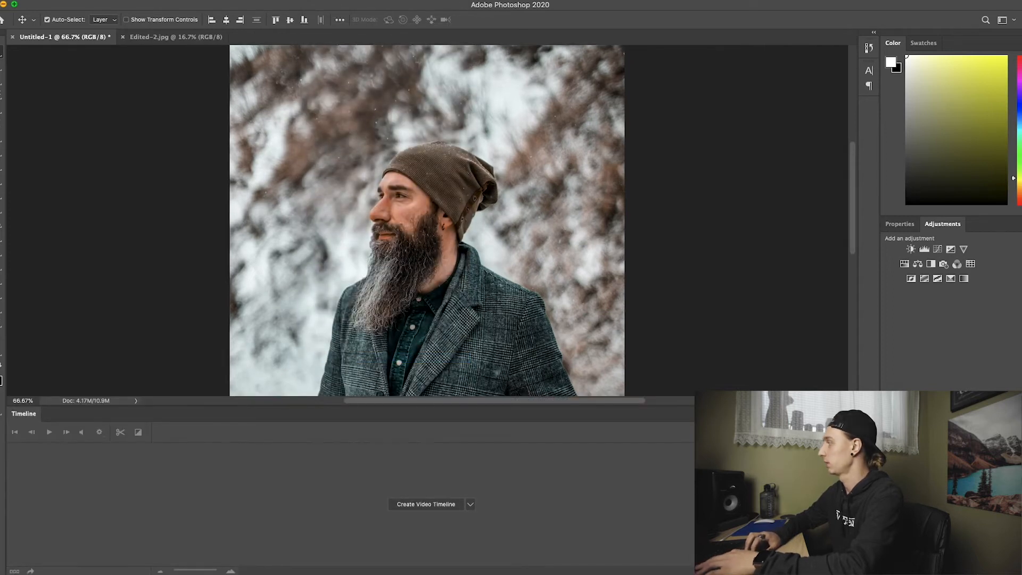
click(408, 508)
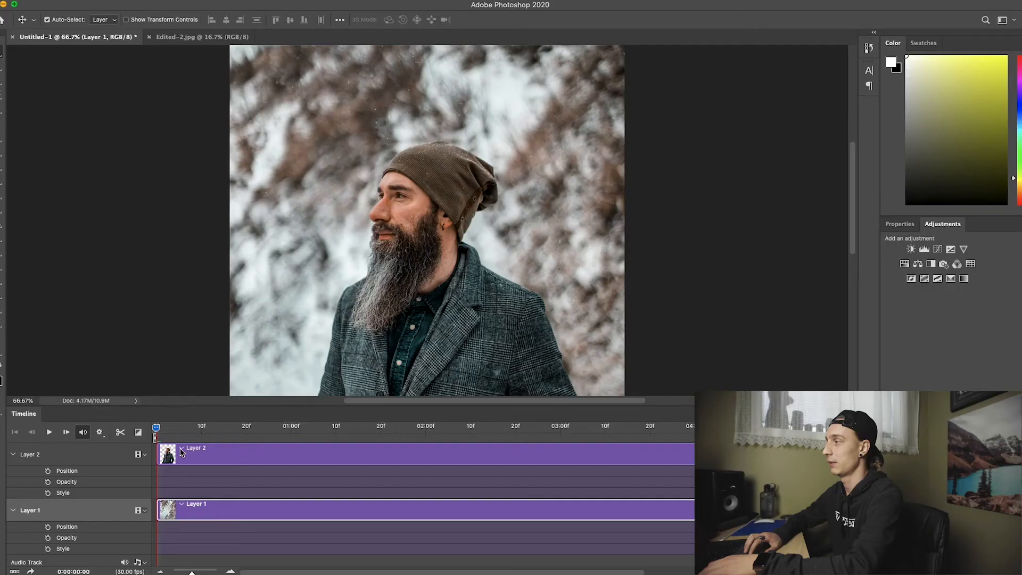
Step: Set a starting Transform keyframe for Layer 2 at the beginning of the timeline
click(180, 454)
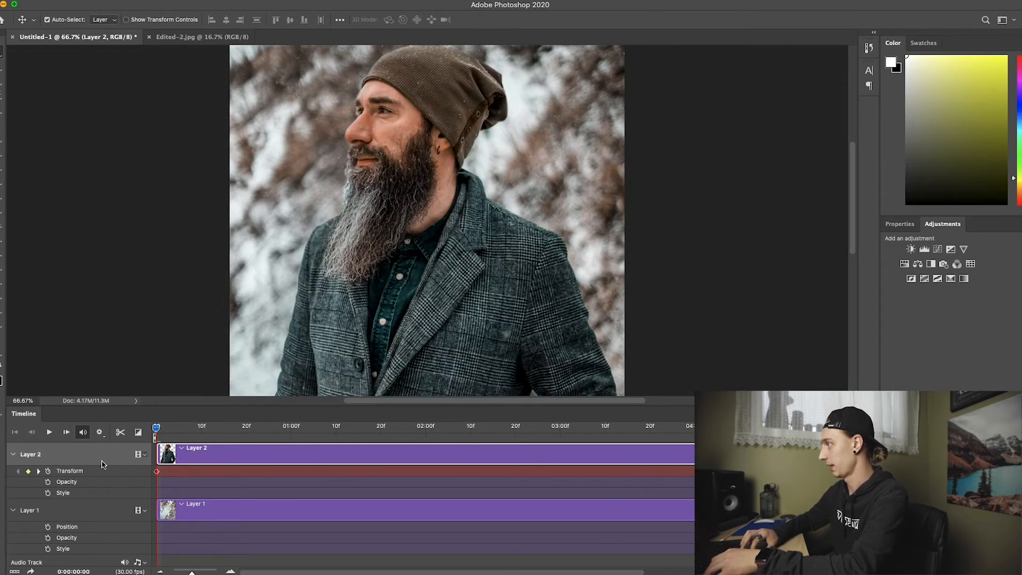
click(48, 471)
click(49, 471)
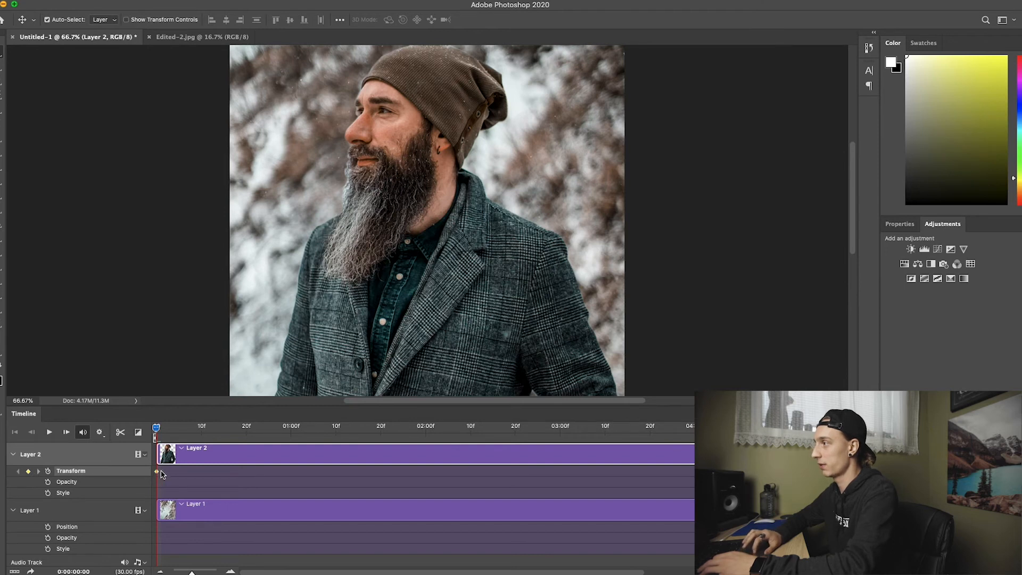
Step: Scale the man's cutout down to about 95.92% at the first frame and align its lower edge with the canvas edge
key(ctrl+t)
scroll(389, 176, up, 3)
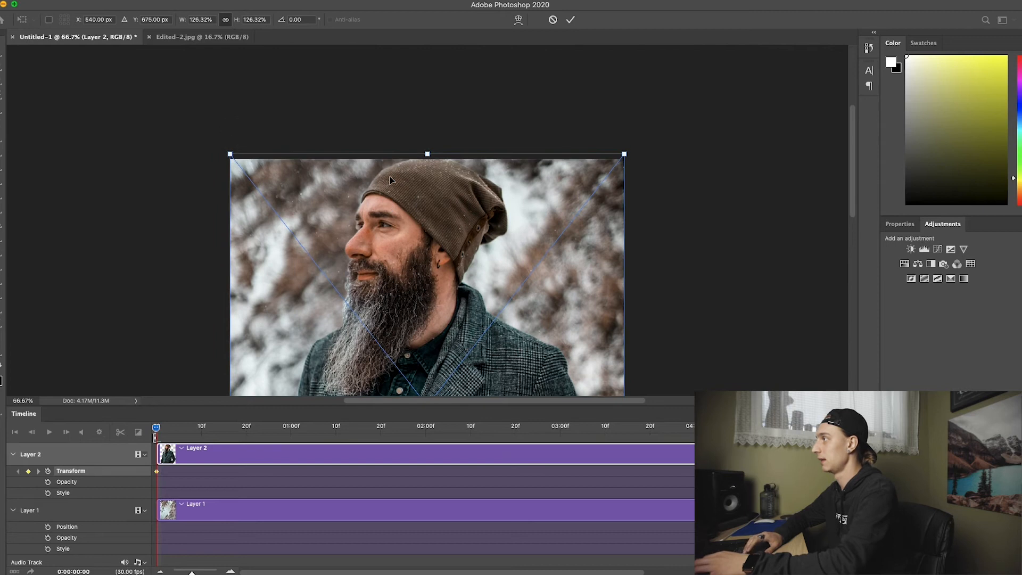
drag(426, 126, 412, 246)
scroll(410, 248, down, 5)
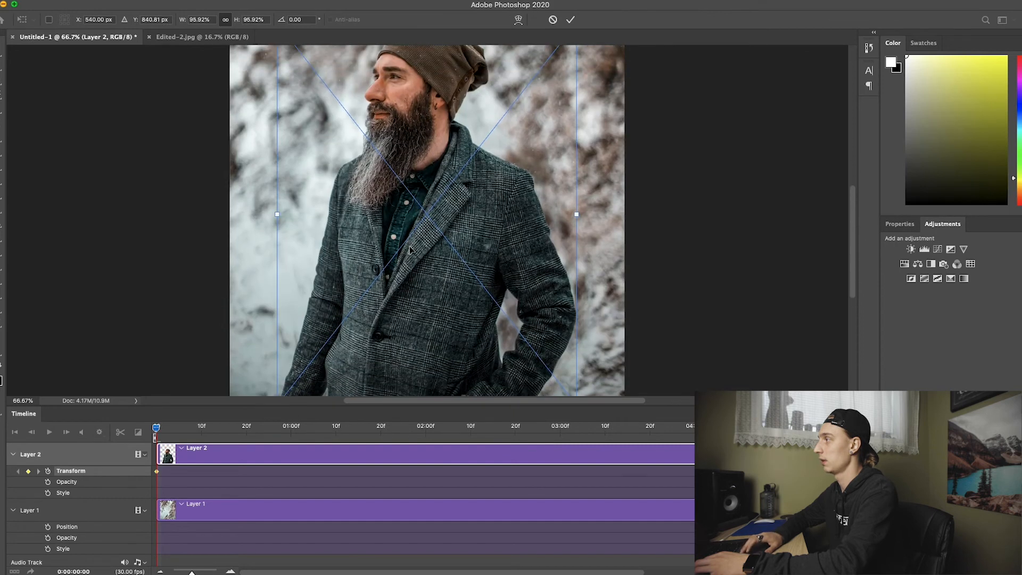
drag(413, 277, 414, 268)
scroll(414, 274, down, 5)
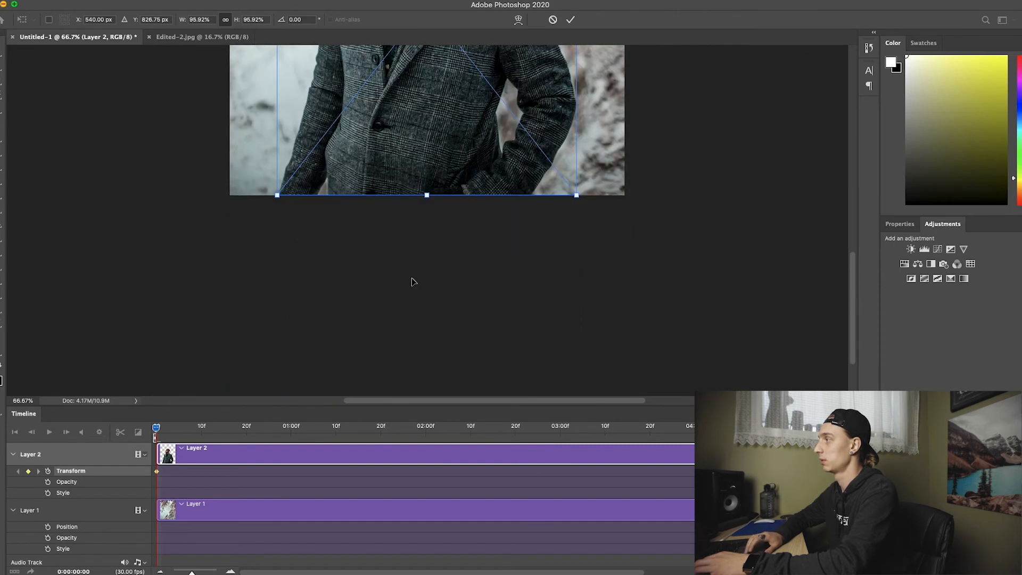
scroll(413, 281, up, 5)
key(Return)
scroll(414, 282, down, 3)
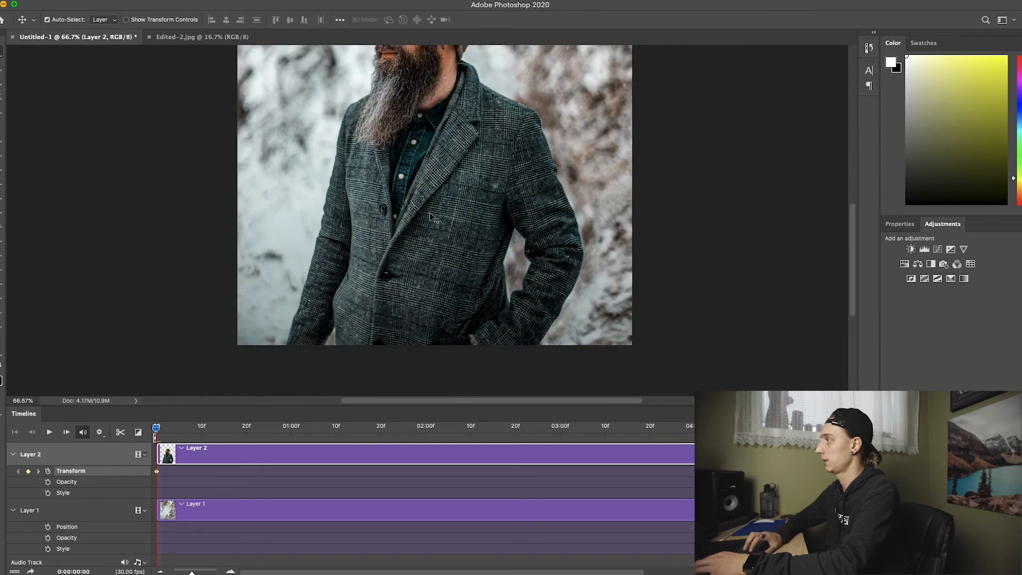
Step: Enlarge the man's cutout slightly upward with Free Transform at frame 0:00:04:29 to create its ending Transform keyframe
scroll(433, 219, up, 5)
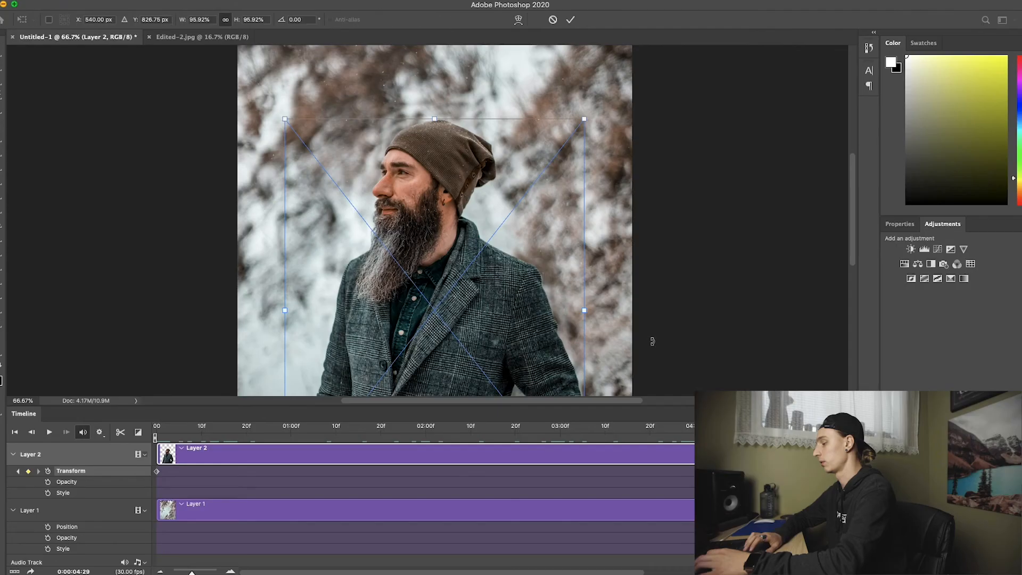
drag(431, 115, 431, 71)
key(Return)
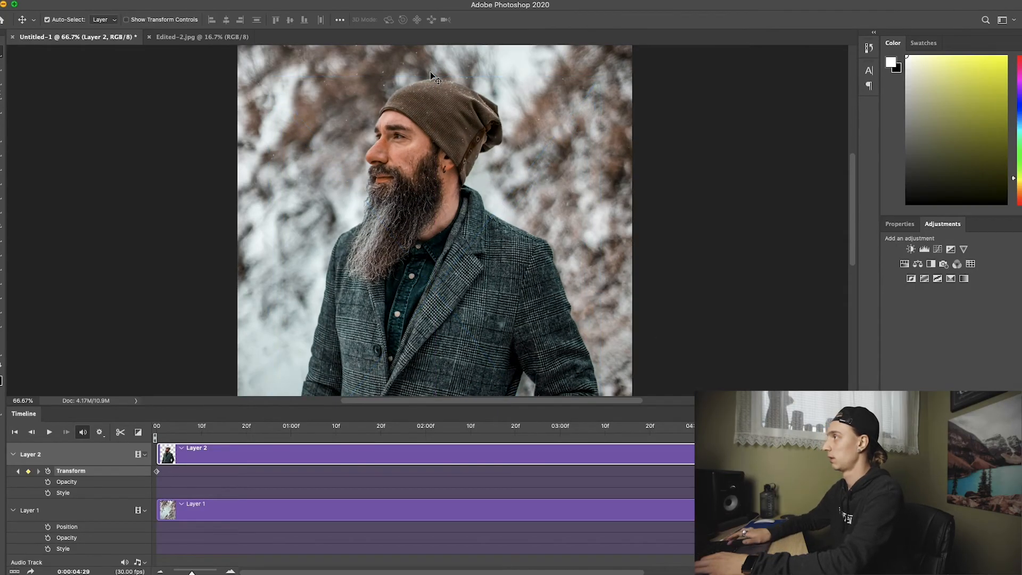
Step: Play the man's zoom animation from the beginning and return the playhead to the first frame
drag(506, 429, 156, 428)
key(space)
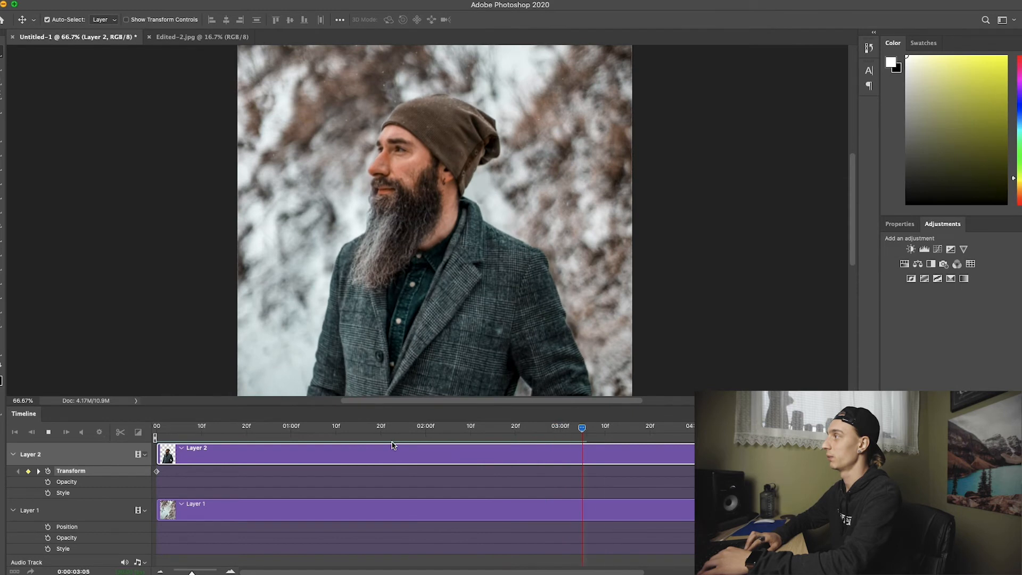
key(space)
drag(342, 431, 156, 435)
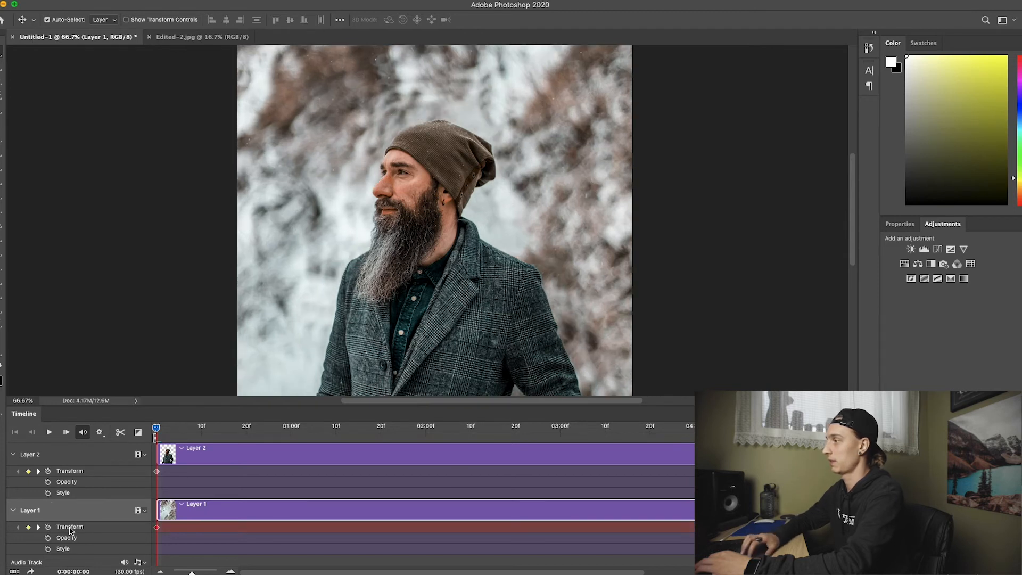
Step: Set a starting Transform keyframe for Layer 1 at the beginning of the timeline
click(70, 529)
click(50, 527)
click(49, 527)
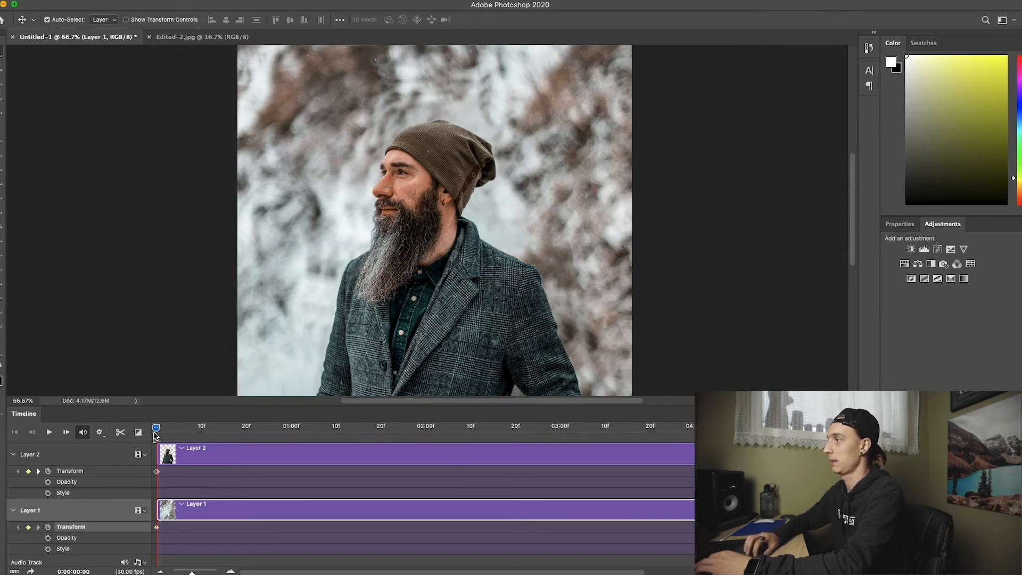
key(ctrl+t)
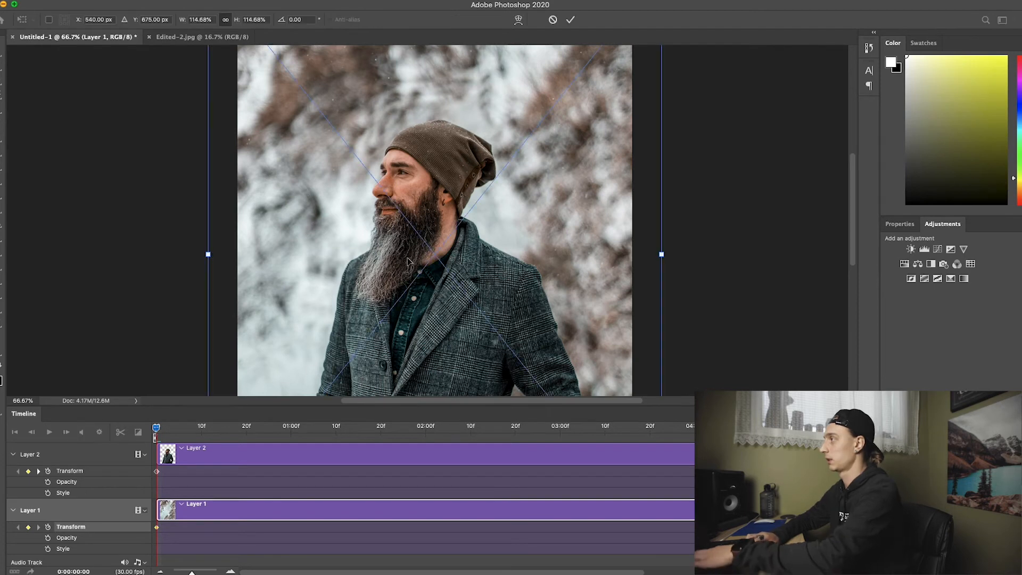
drag(209, 254, 192, 255)
mouse_move(664, 251)
mouse_down()
mouse_move(687, 253)
mouse_move(670, 254)
mouse_up()
scroll(490, 218, up, 5)
scroll(491, 217, down, 2)
key(Return)
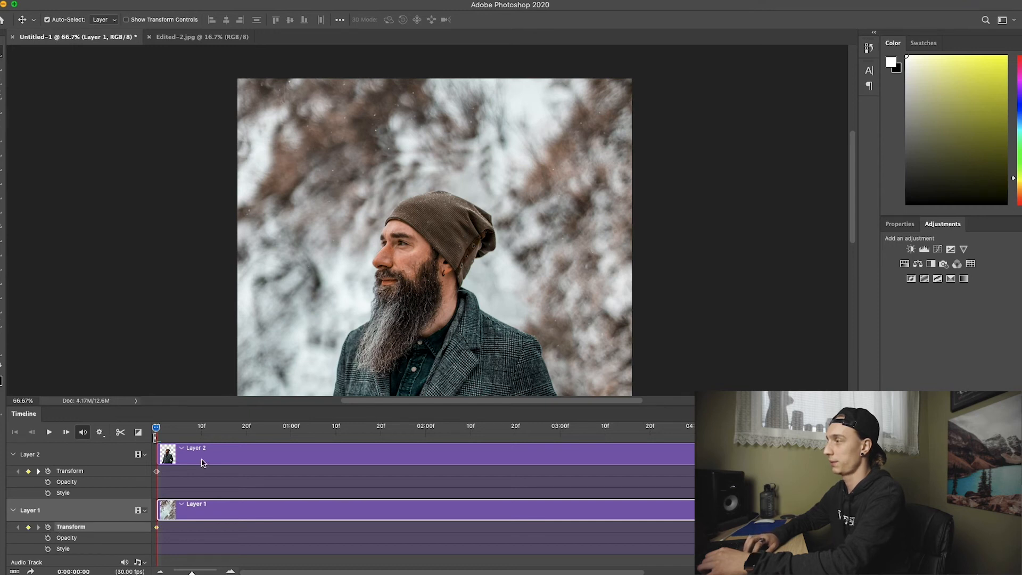
Step: Scale the Layer 1 background to 120% in width and height at the first frame
key(ctrl+t)
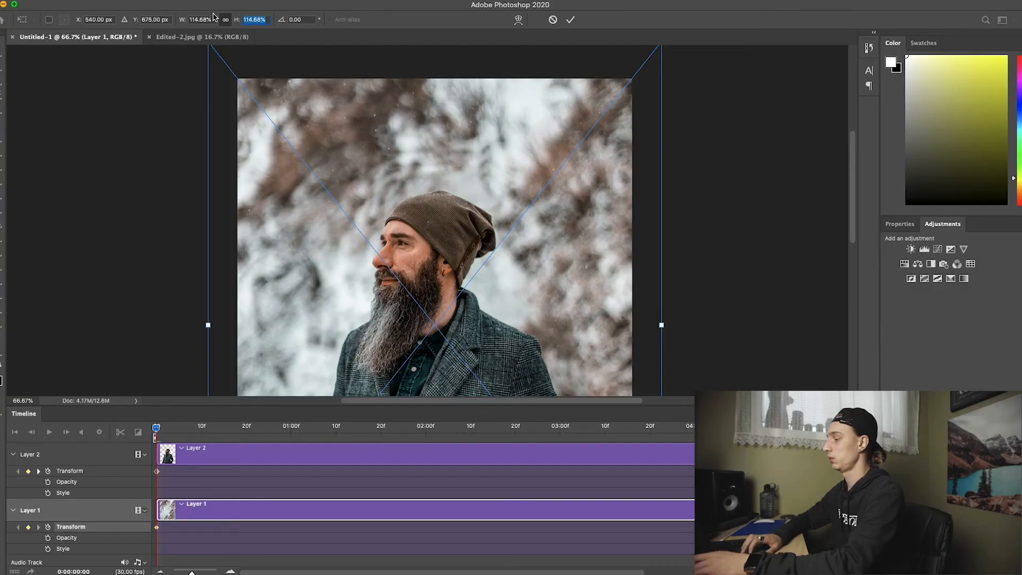
text(120)
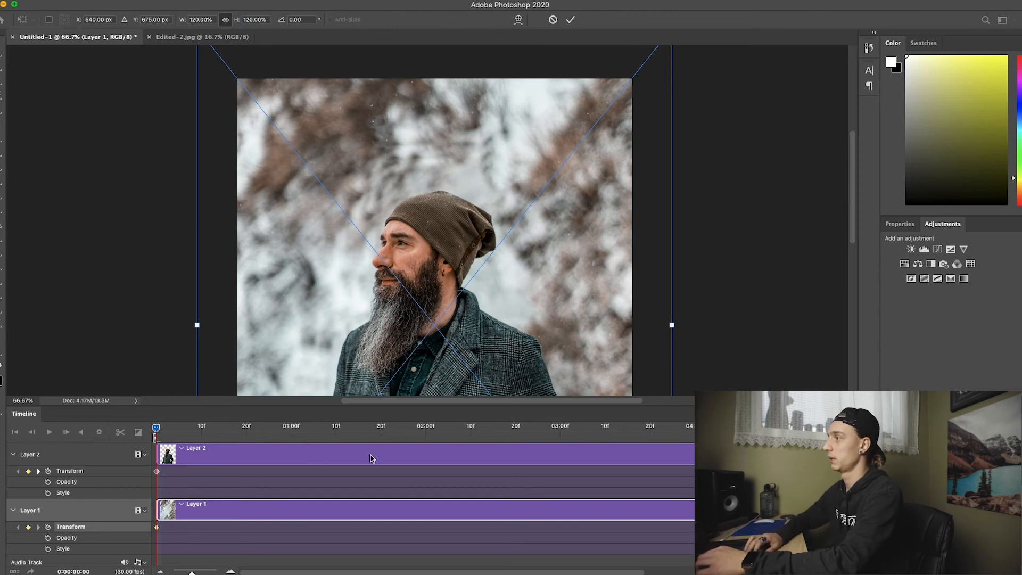
key(Return)
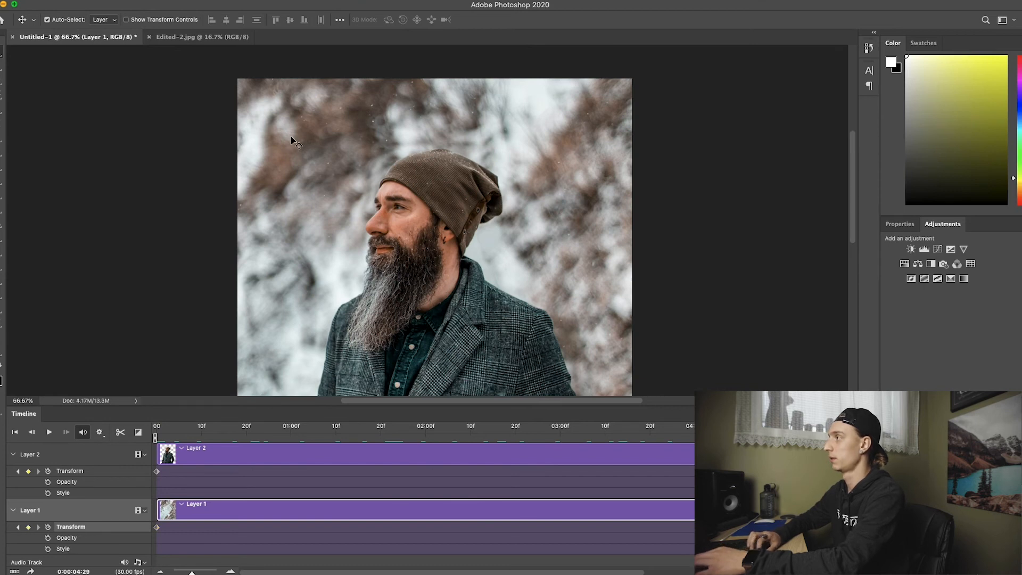
Step: Scale the Layer 1 background to 100% at frame 0:00:04:29 and preview the animation
key(ctrl+t)
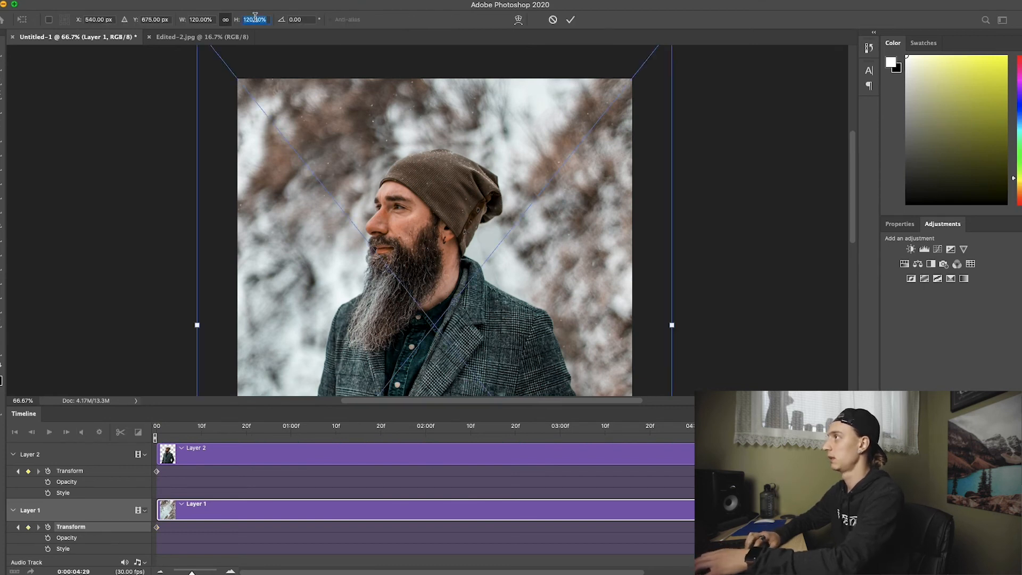
text(100)
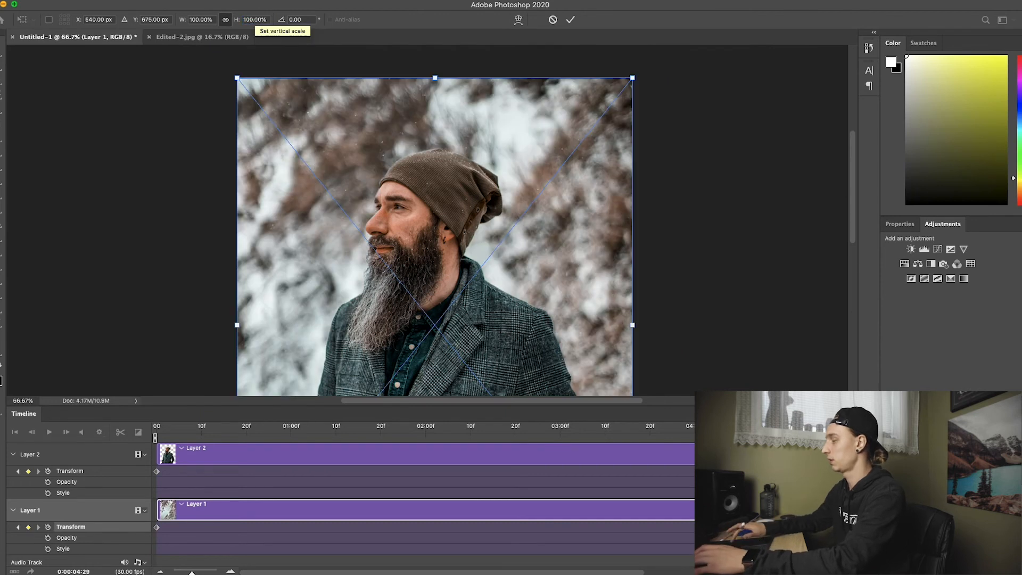
key(Return)
key(space)
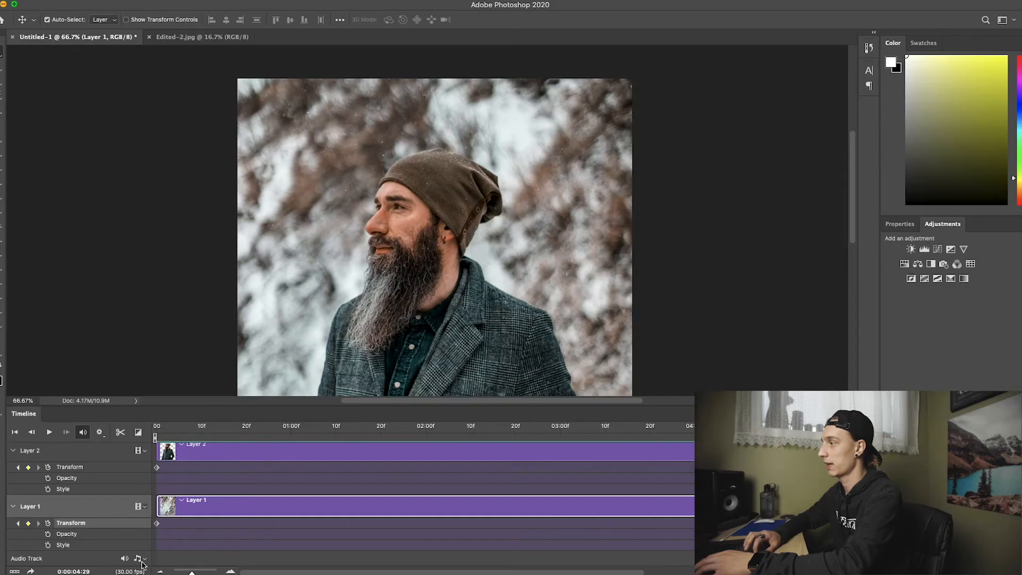
Step: Add the BYRD (Ooyy Remix) (Instrumental Version) song from Downloads to the audio track, finding it by searching for "ooyy"
click(142, 562)
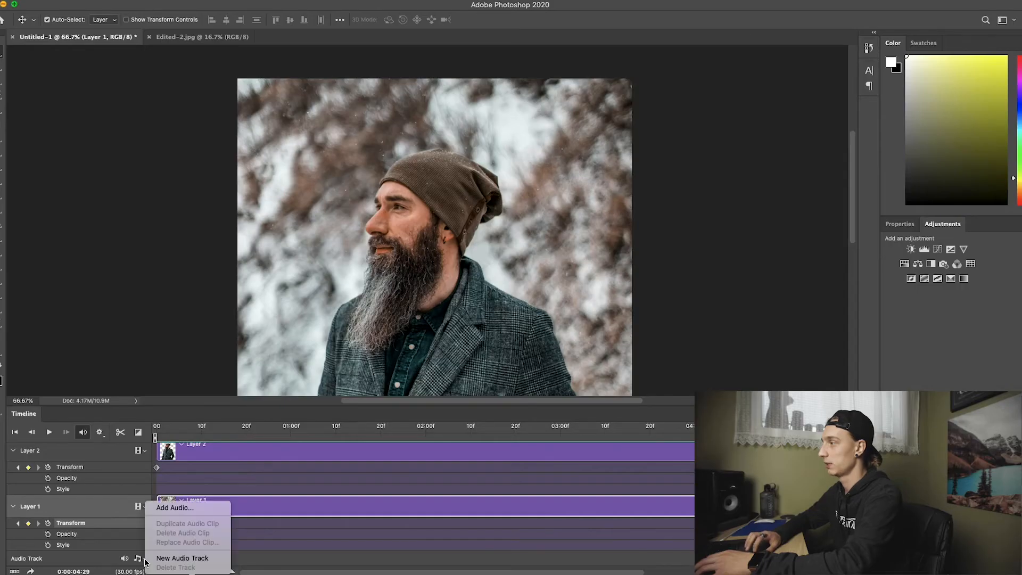
click(171, 508)
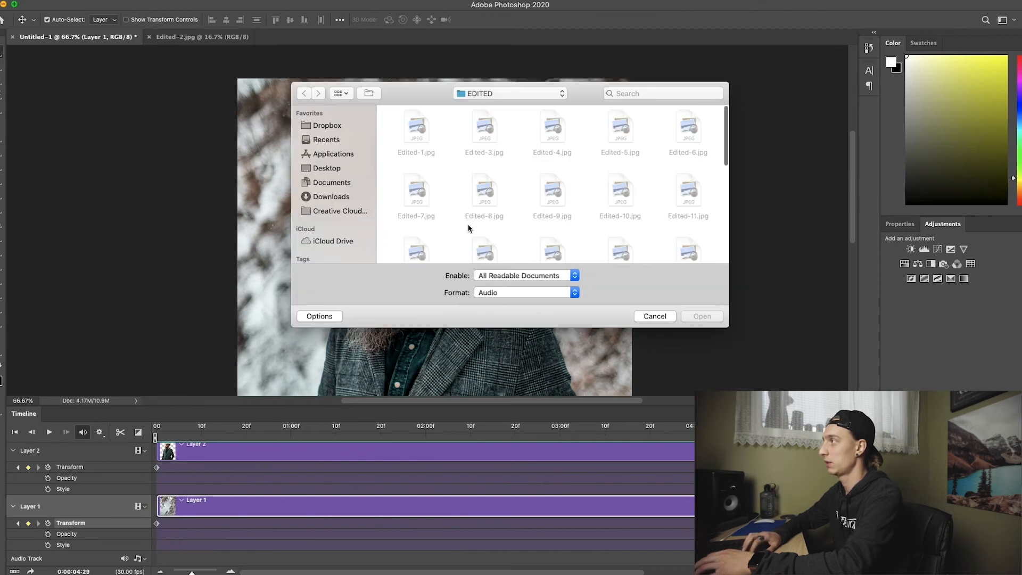
click(323, 196)
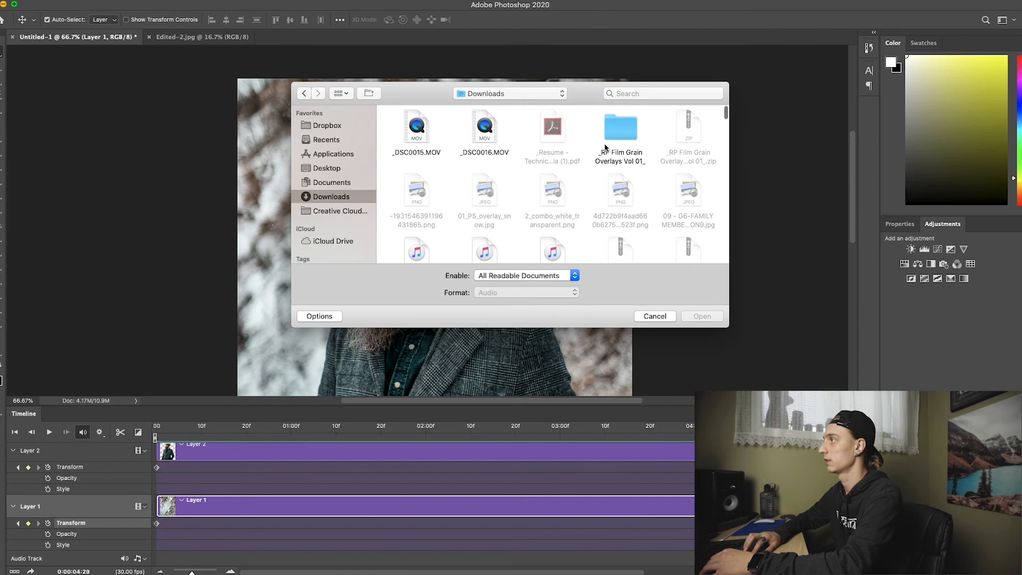
click(647, 94)
text(ooyy)
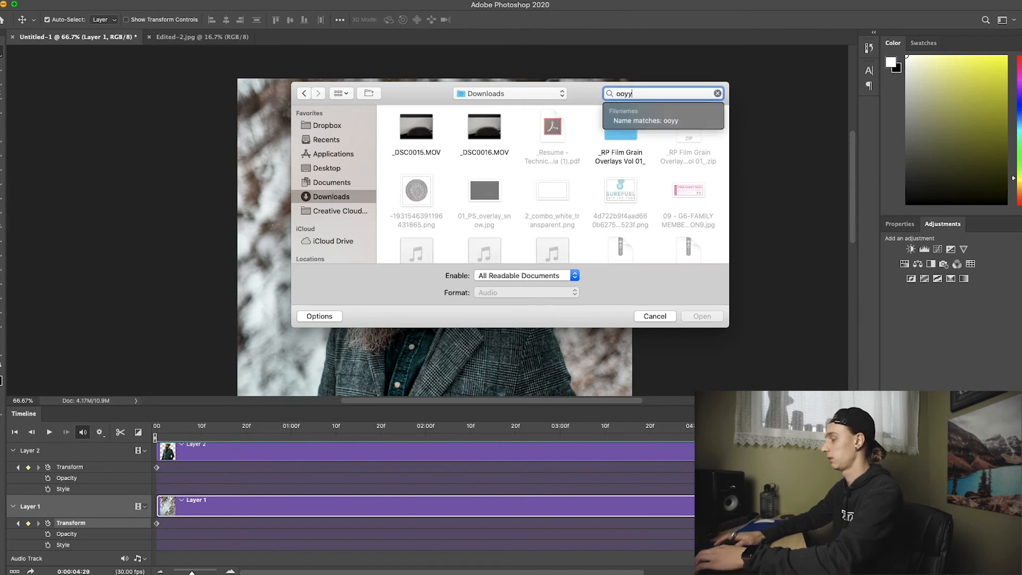
key(Return)
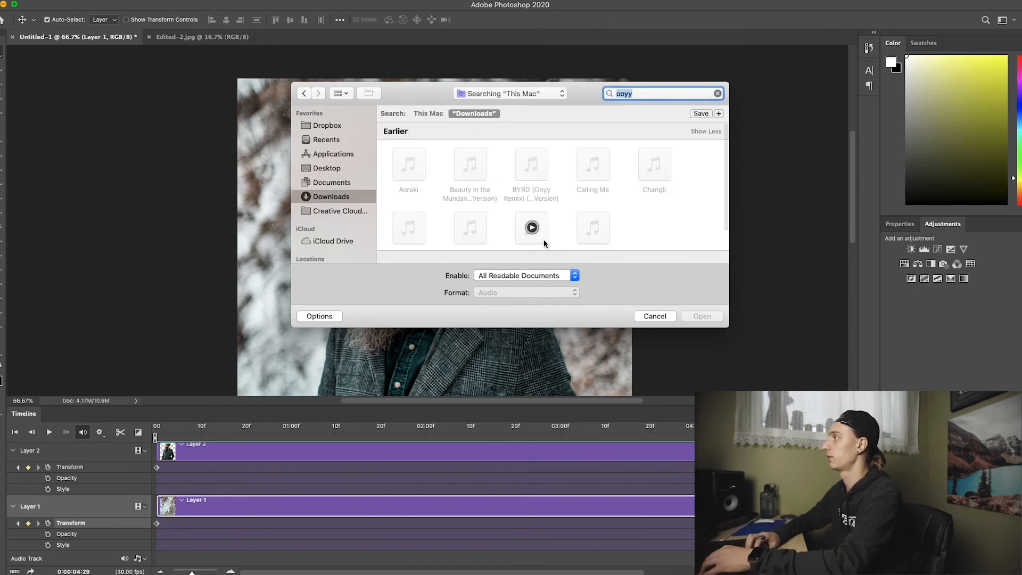
click(531, 165)
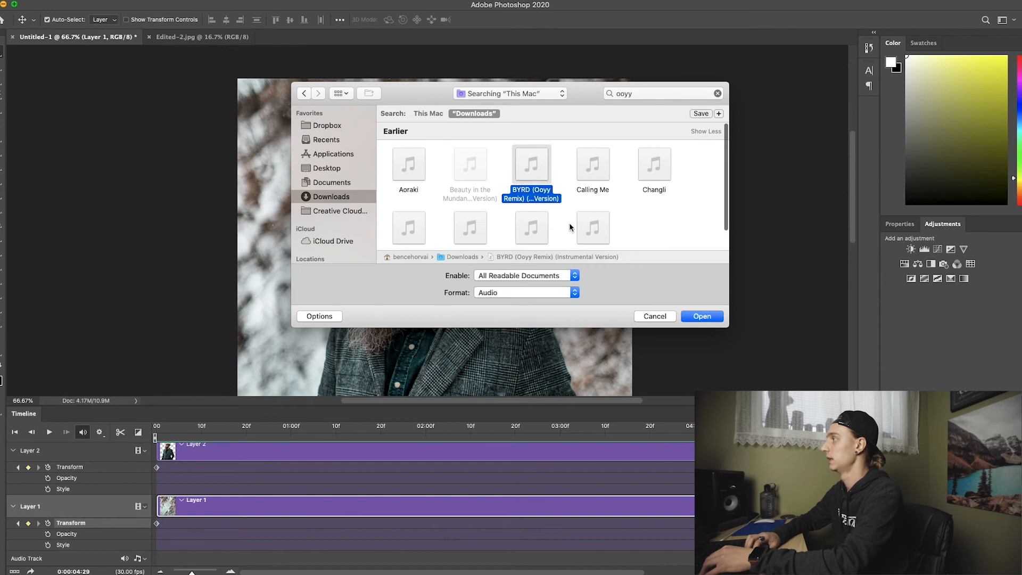
click(701, 316)
Step: Split the music clip at 05:00 where the layer clips end and delete the excess audio
drag(164, 429, 149, 428)
scroll(596, 501, right, 3)
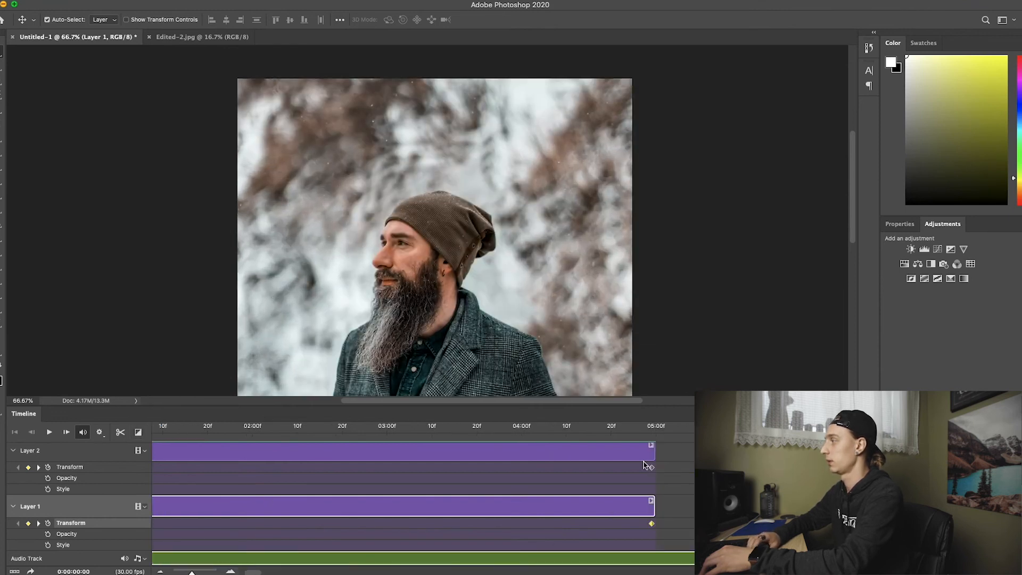
mouse_move(652, 430)
mouse_down()
mouse_move(670, 428)
mouse_move(613, 429)
mouse_move(684, 430)
mouse_move(642, 430)
mouse_move(658, 434)
mouse_up()
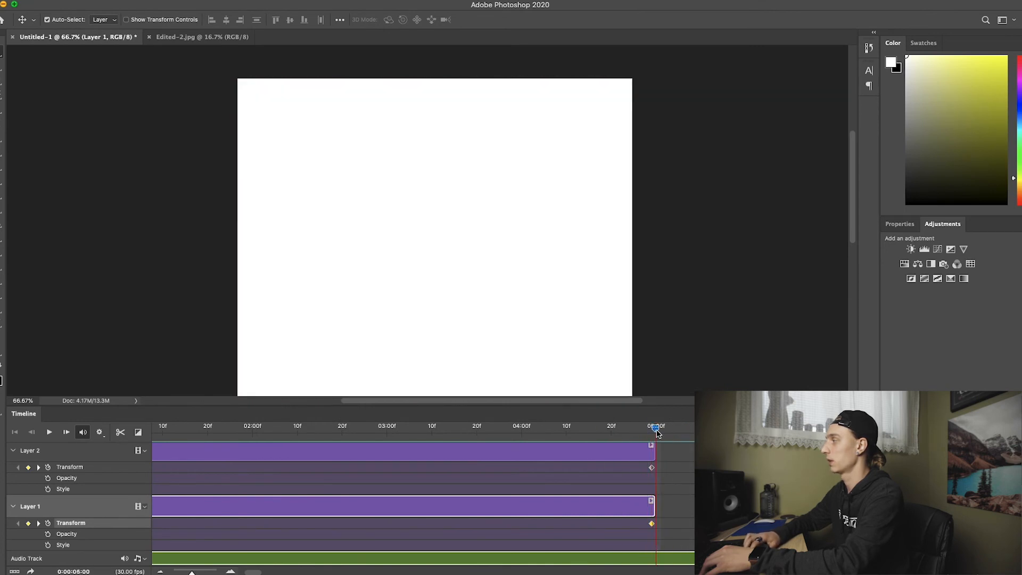
click(654, 557)
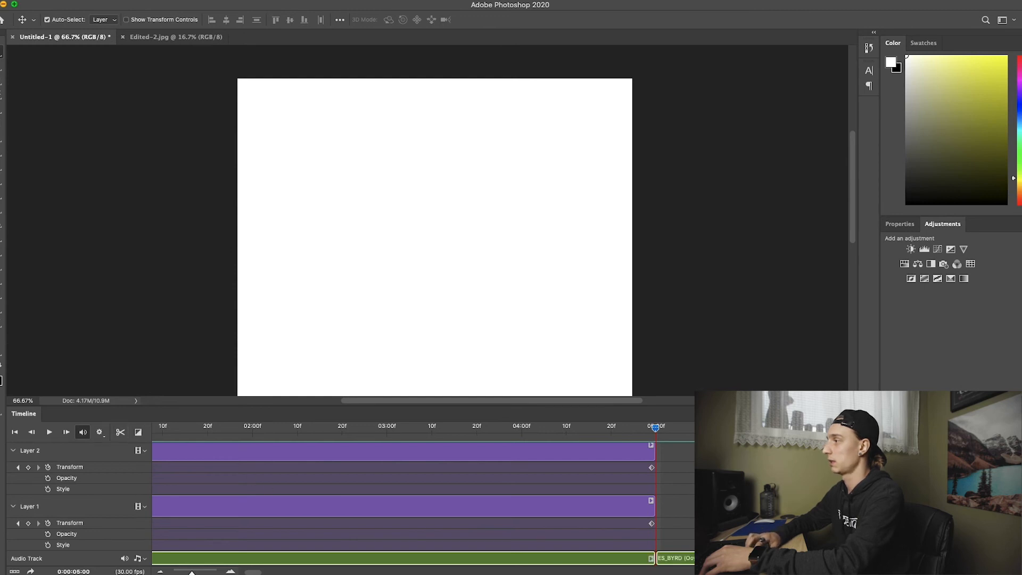
key(Left)
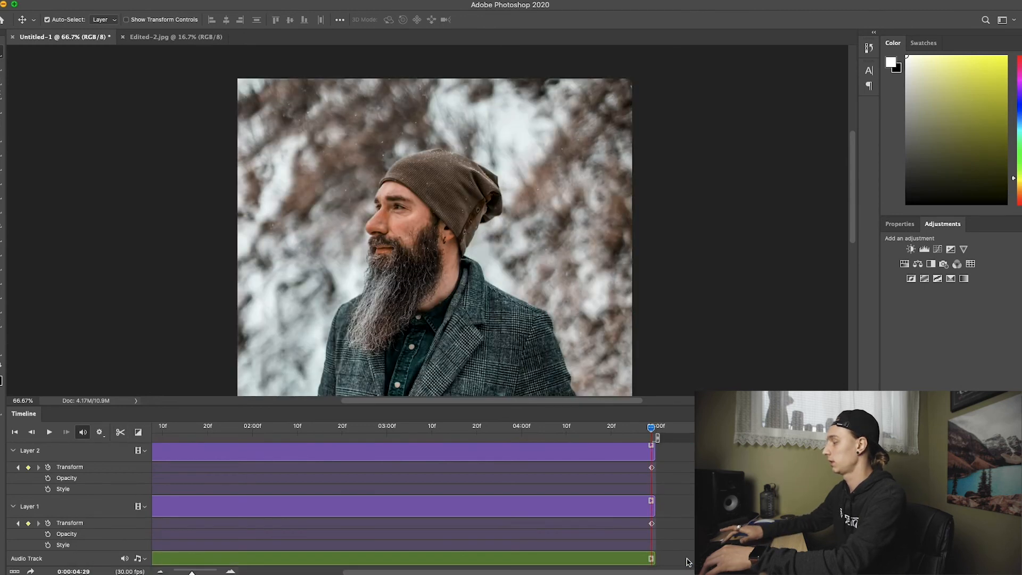
Step: Play the parallax animation with its music from the beginning of the timeline and stop it partway
scroll(649, 479, left, 5)
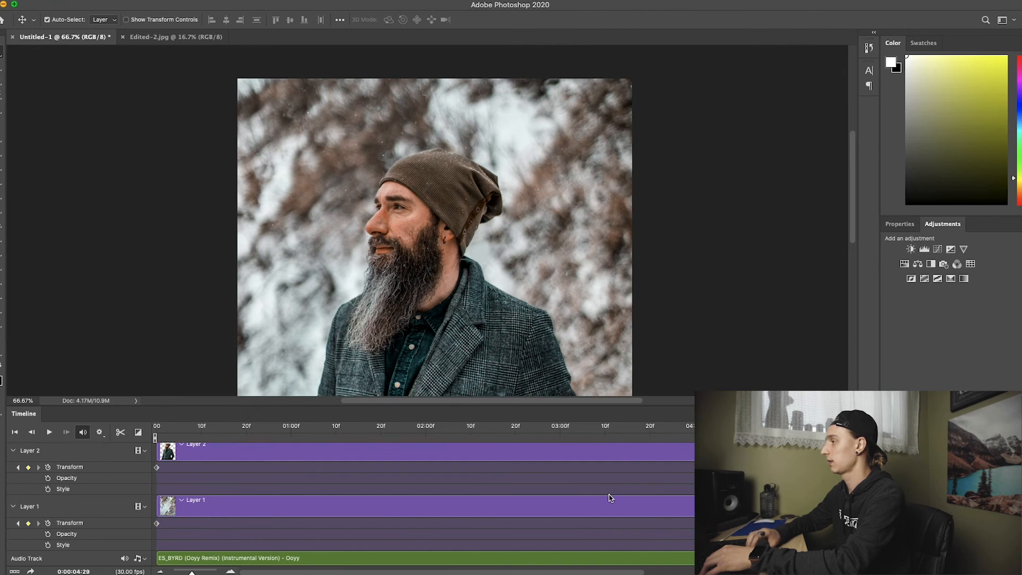
drag(421, 428, 131, 442)
key(space)
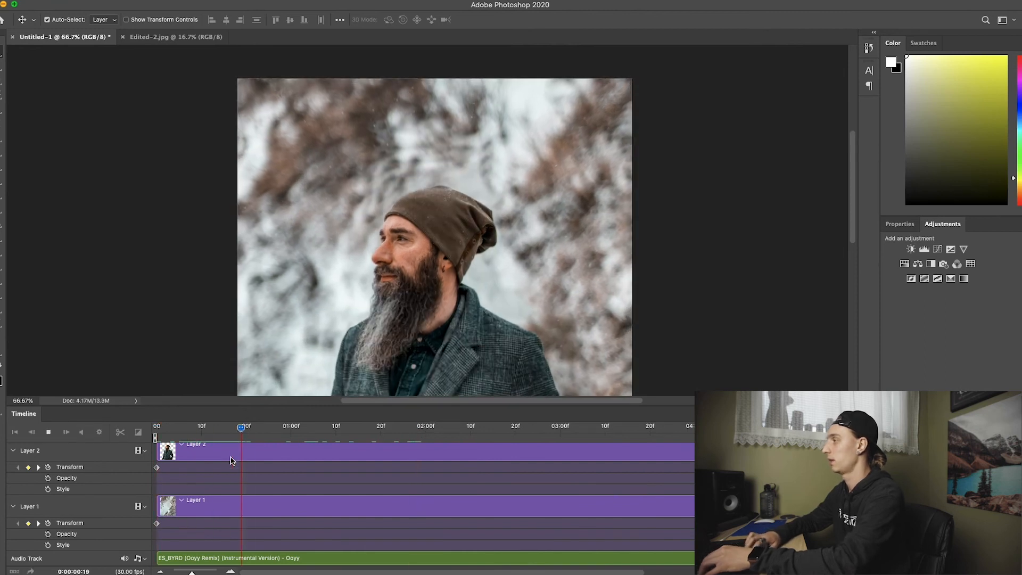
key(space)
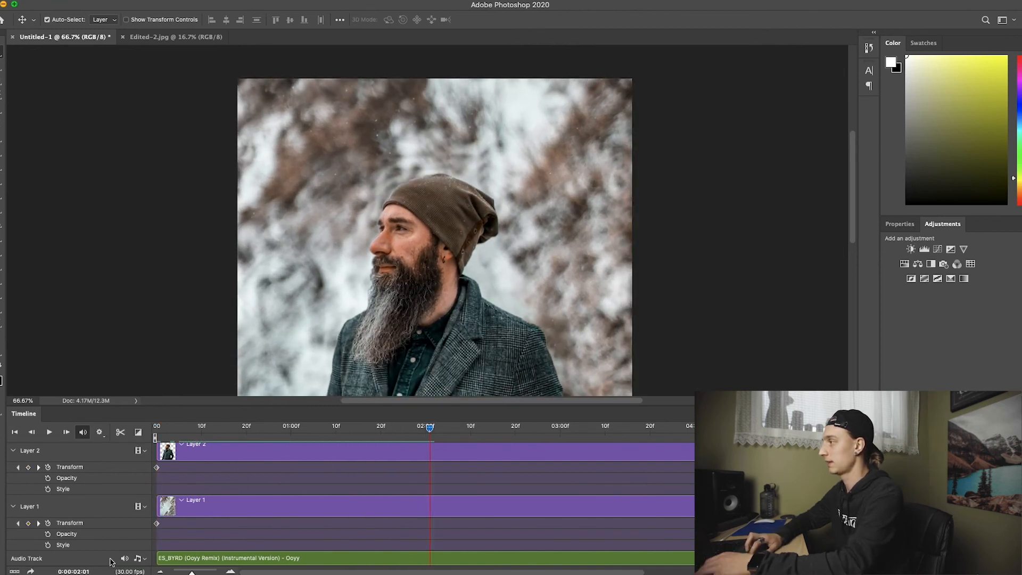
Step: Open the video render settings, name the file with the man's first name followed by "ZOOM", and use the FINISHED folder as destination
click(31, 571)
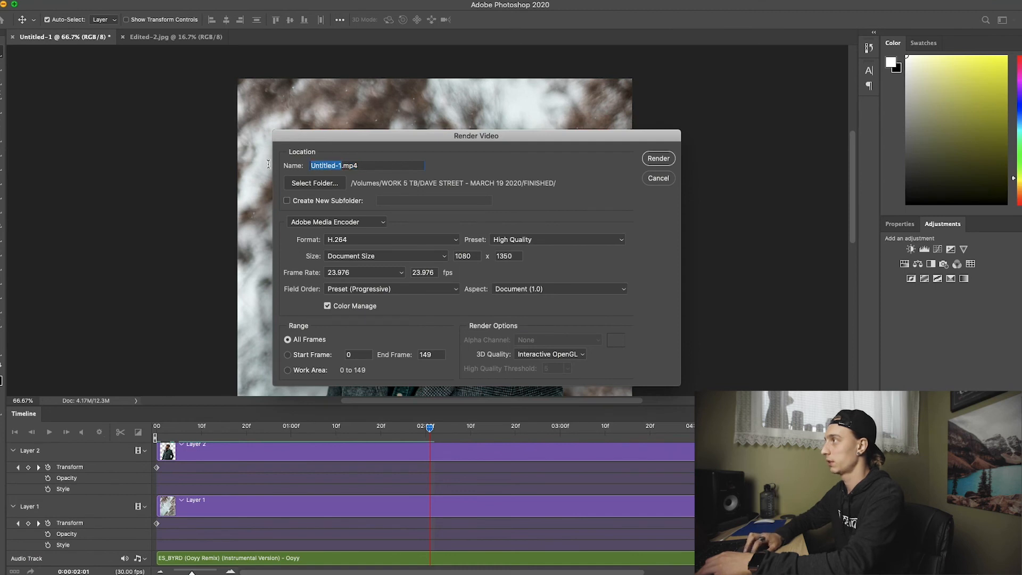
text(DAVE ZOOM)
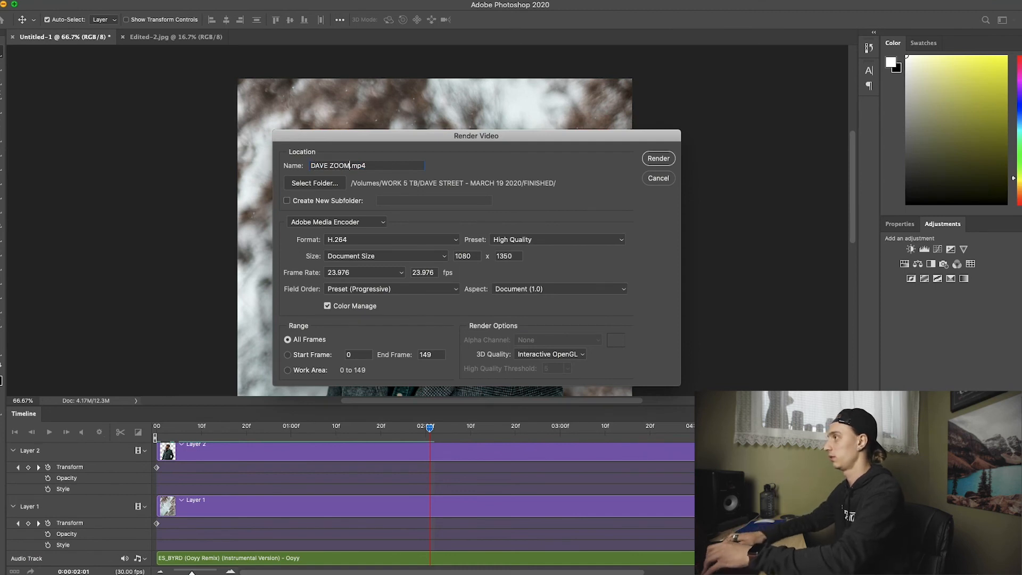
click(301, 182)
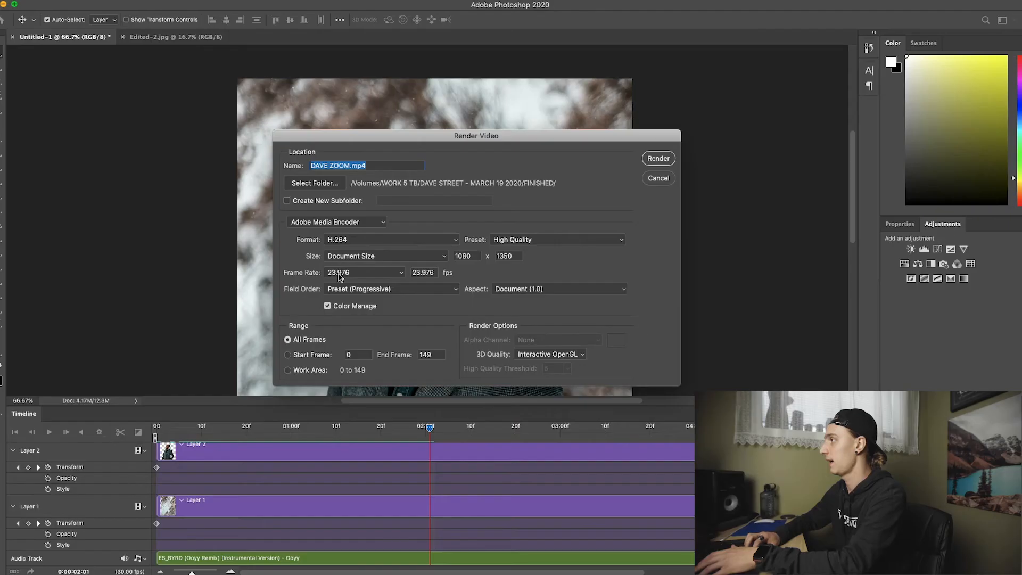
Step: Try a render frame rate of 30 fps, and set it back to 23.976 fps
click(339, 272)
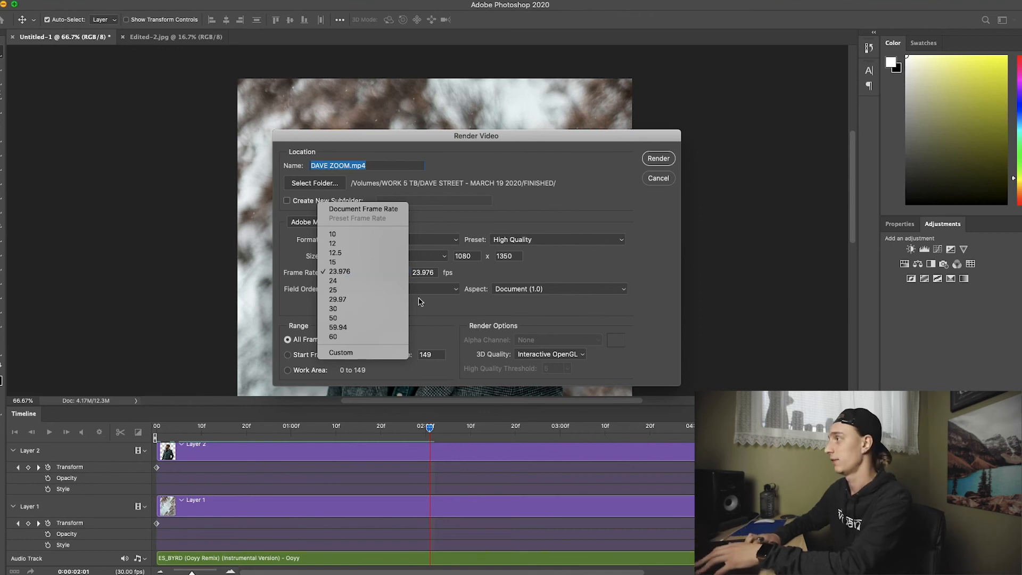
click(355, 308)
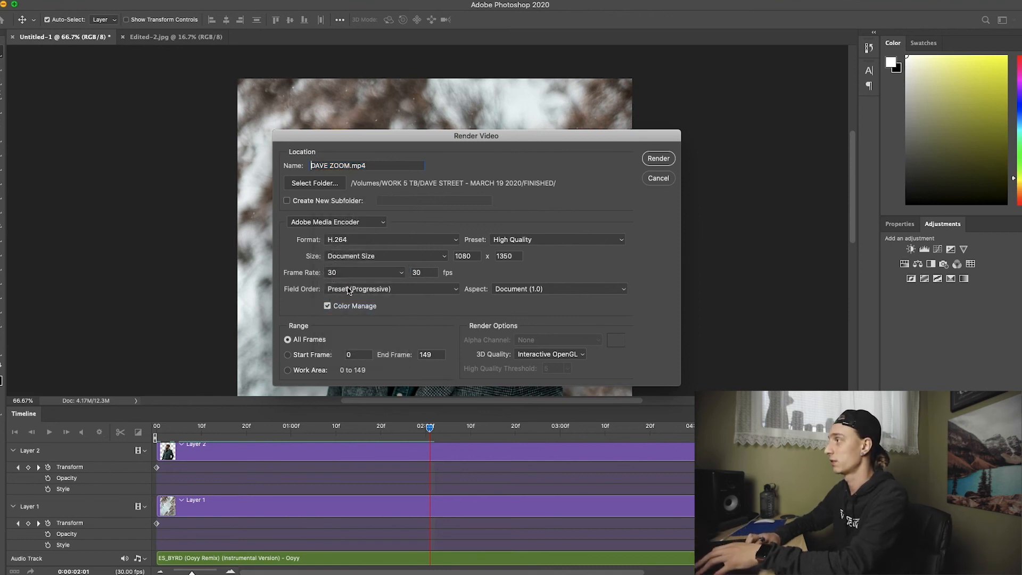
click(346, 272)
click(350, 234)
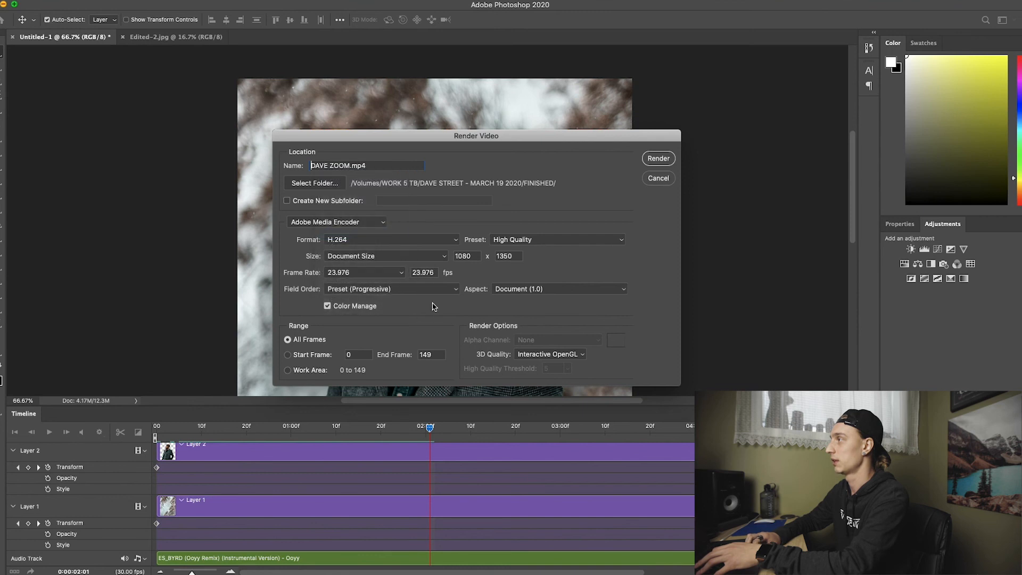